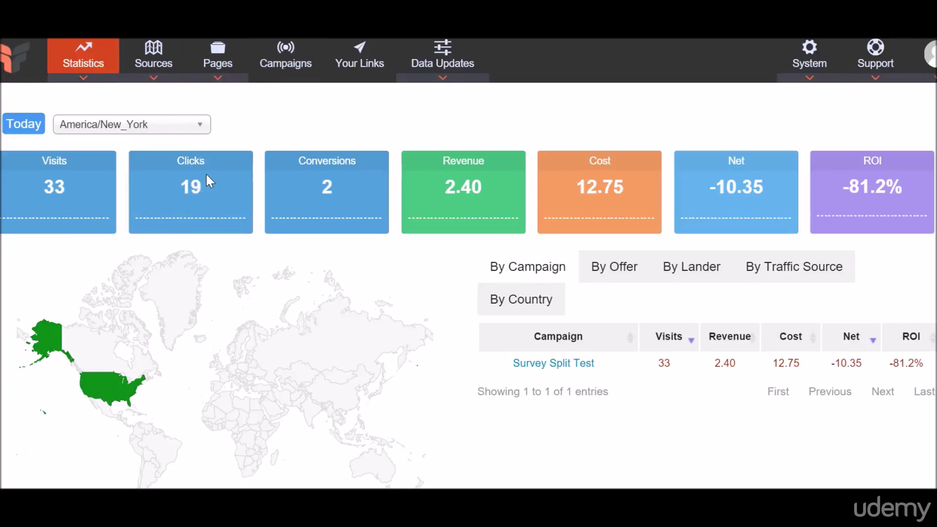
Create a new campaign named Survey Vindale and save it
click(302, 50)
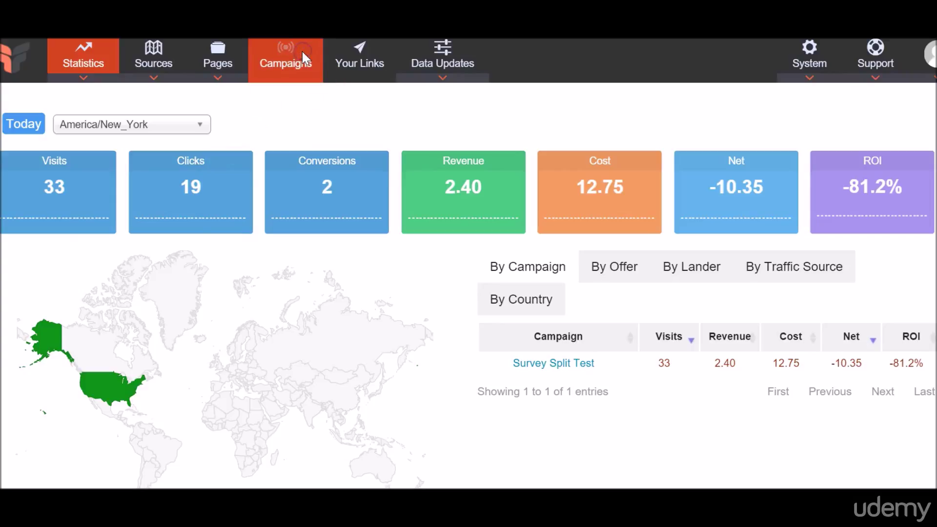
click(100, 171)
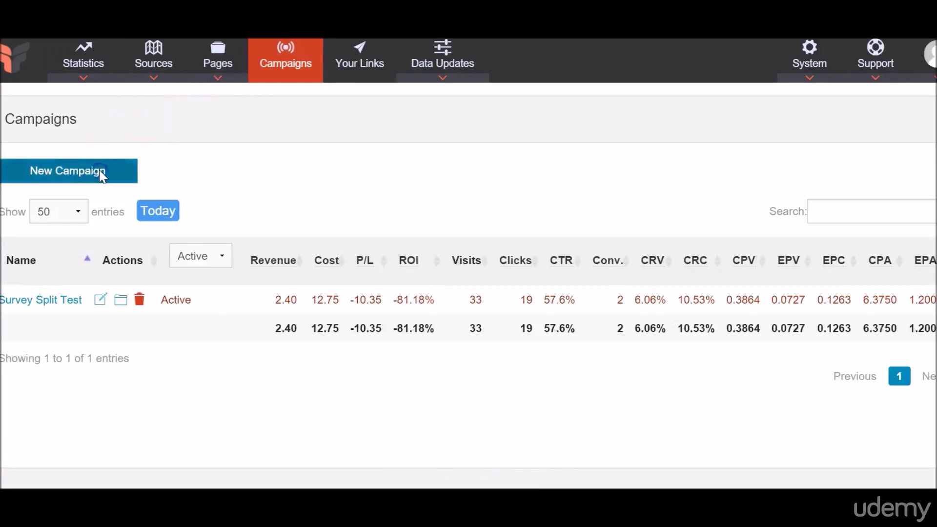
click(107, 248)
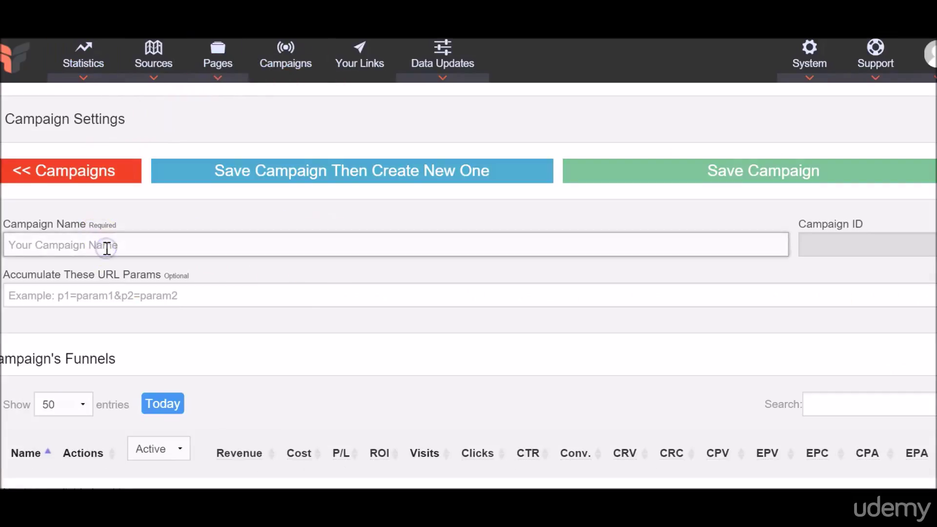
text(Survey Vindale)
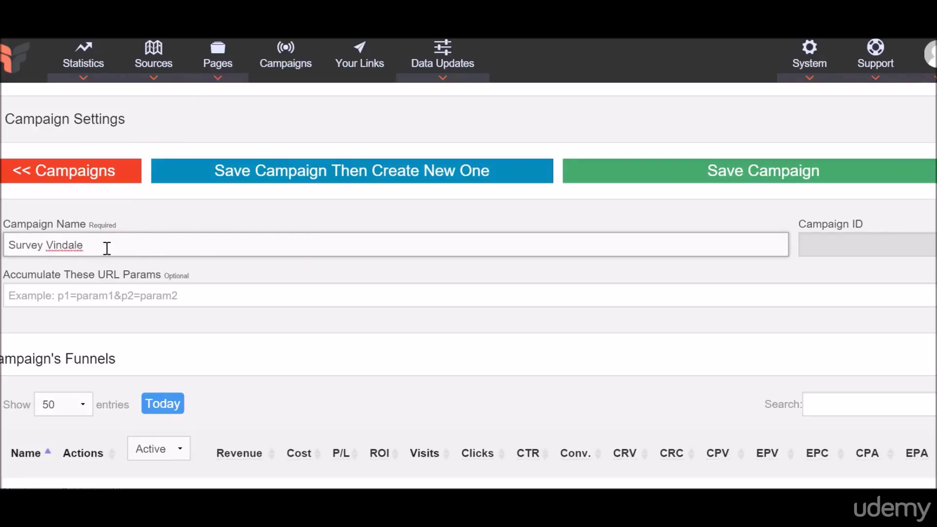
scroll(204, 234, down, 3)
scroll(203, 236, up, 1)
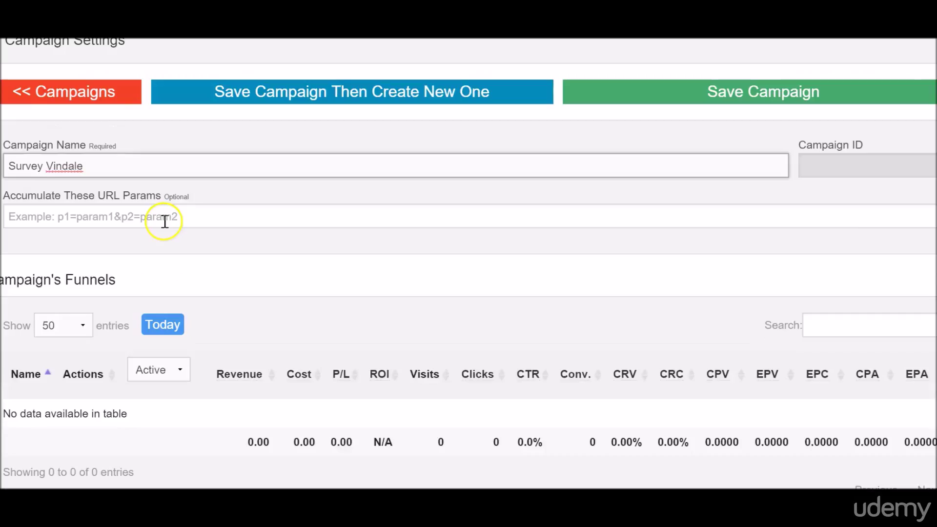
scroll(359, 246, up, 2)
click(795, 172)
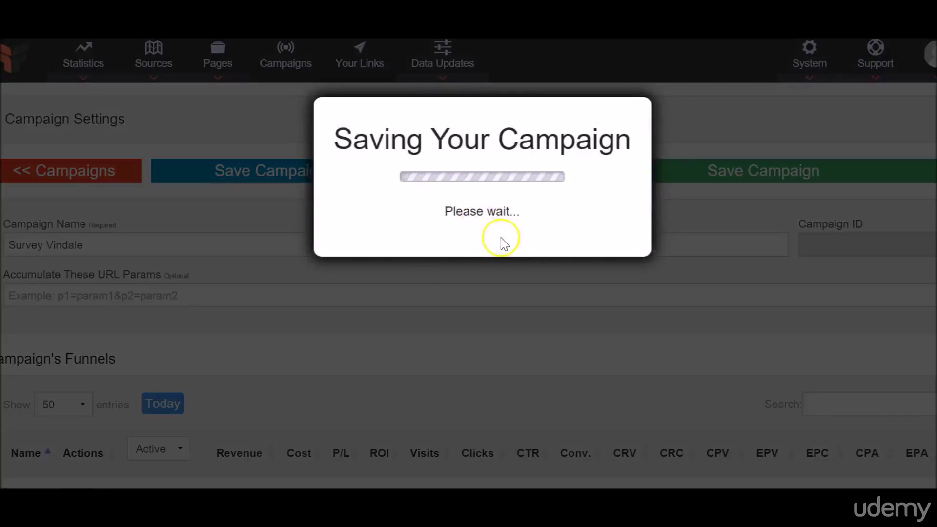
In the campaign's Default Funnel, enlarge the funnel diagram and move the Traffic node to the diagram's left side
scroll(254, 166, down, 5)
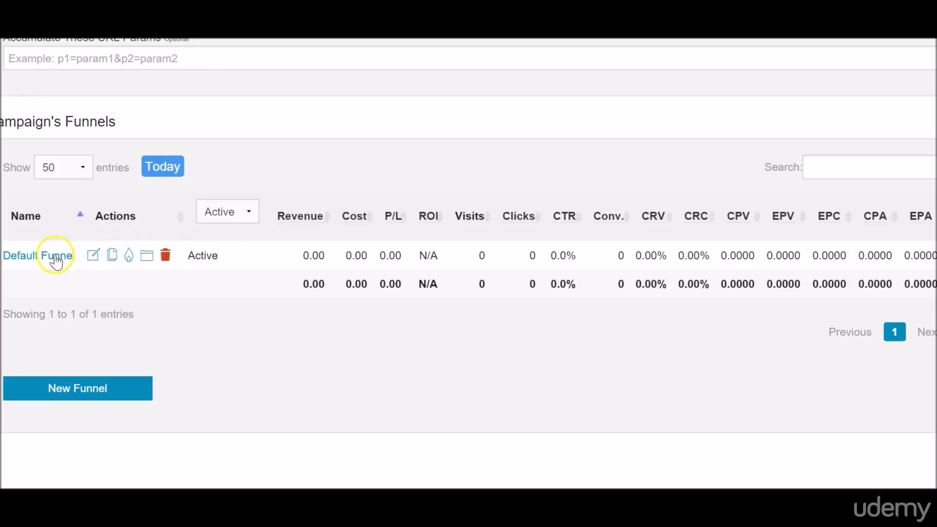
click(94, 256)
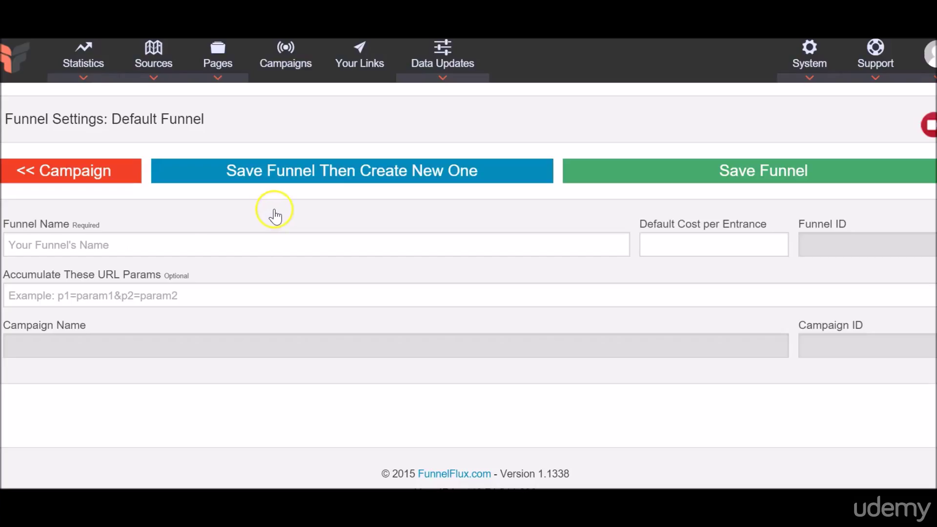
scroll(345, 252, down, 3)
scroll(345, 252, down, 2)
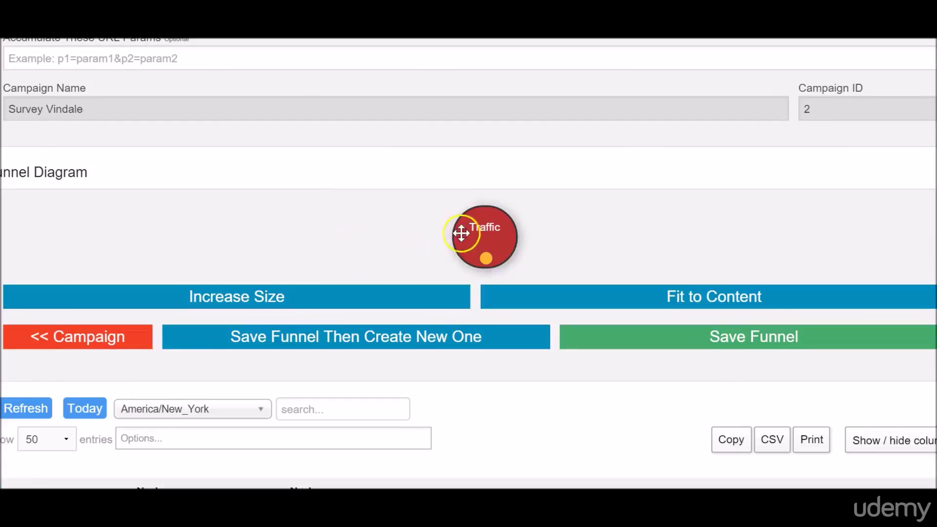
click(300, 299)
drag(476, 233, 93, 242)
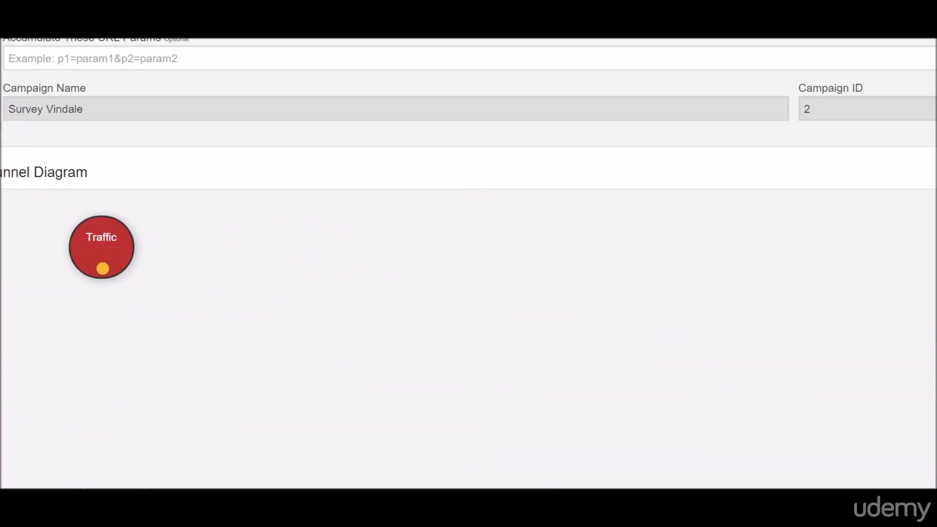
drag(142, 264, 116, 318)
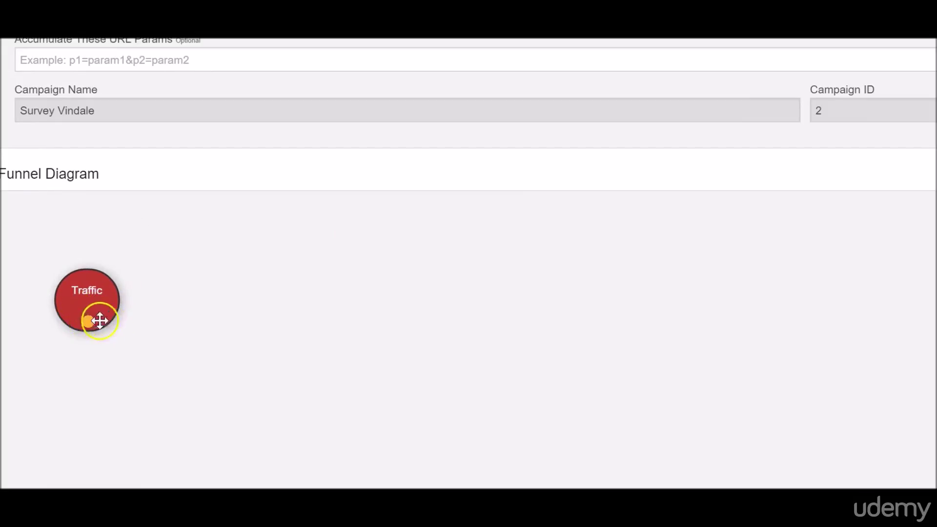
Add the Flux Lander CashSurveyDeals.com Survey 1 to the funnel diagram beside the Traffic node
right_click(209, 292)
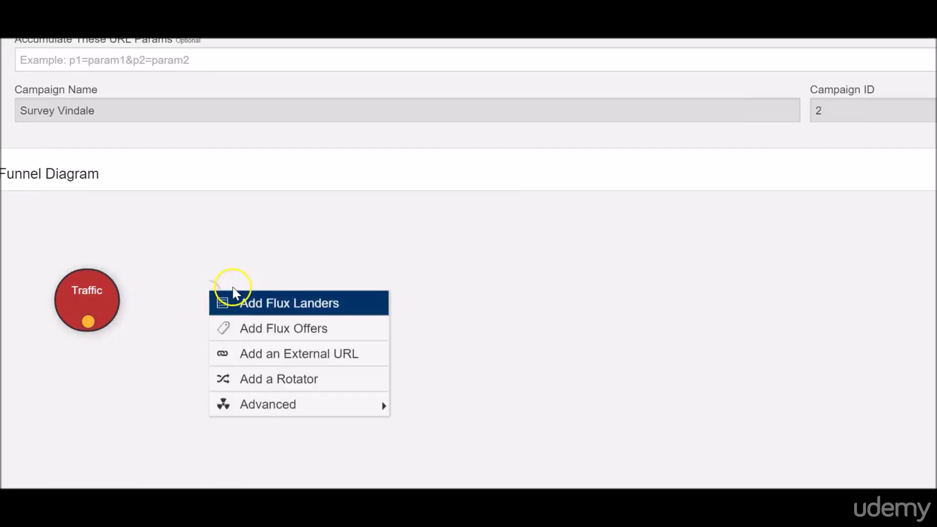
click(275, 300)
click(394, 208)
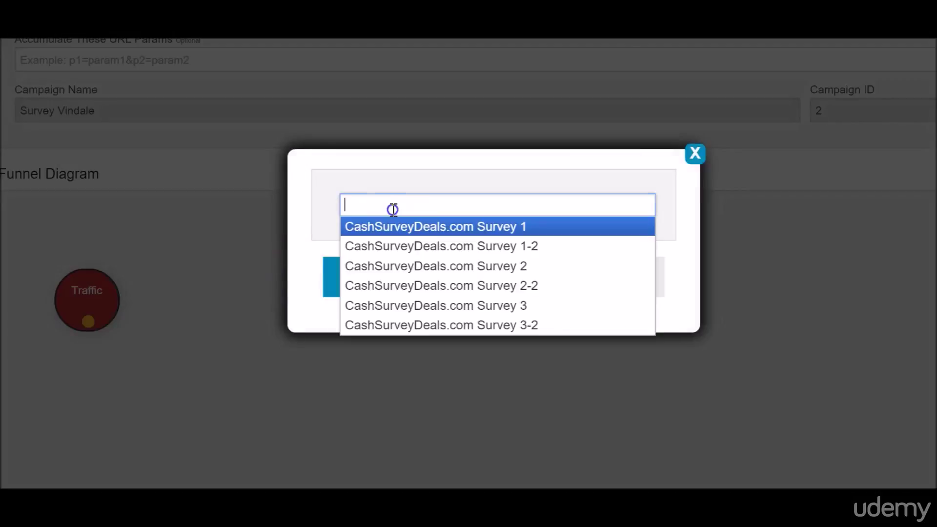
click(416, 228)
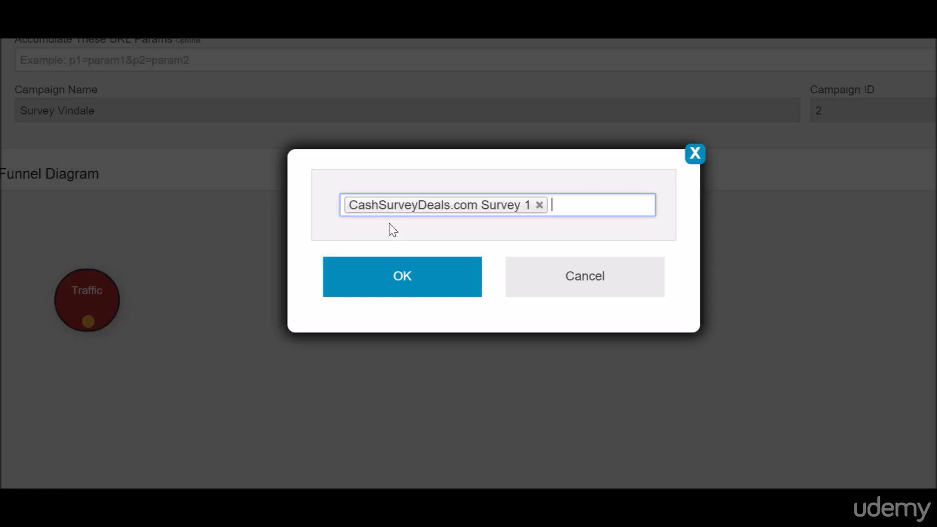
click(391, 260)
Connect the Traffic node to the CashSurveyDeals.com Survey 1 lander and move the lander farther away from it
mouse_move(301, 308)
mouse_down()
mouse_move(265, 260)
mouse_move(284, 306)
mouse_up()
drag(91, 327, 276, 324)
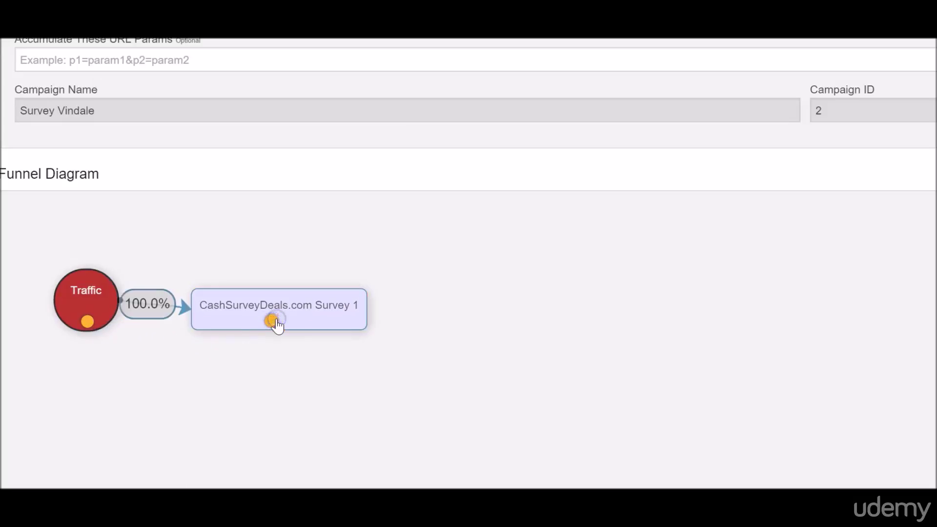
drag(215, 321, 317, 307)
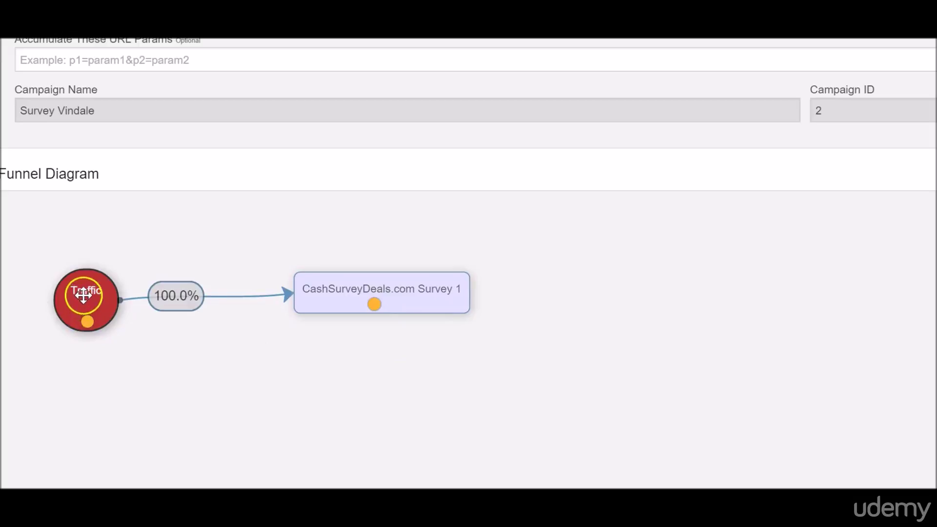
Add the Flux Offer Vindale Research (One Field- single opt in) to the diagram, beyond the survey lander
right_click(526, 267)
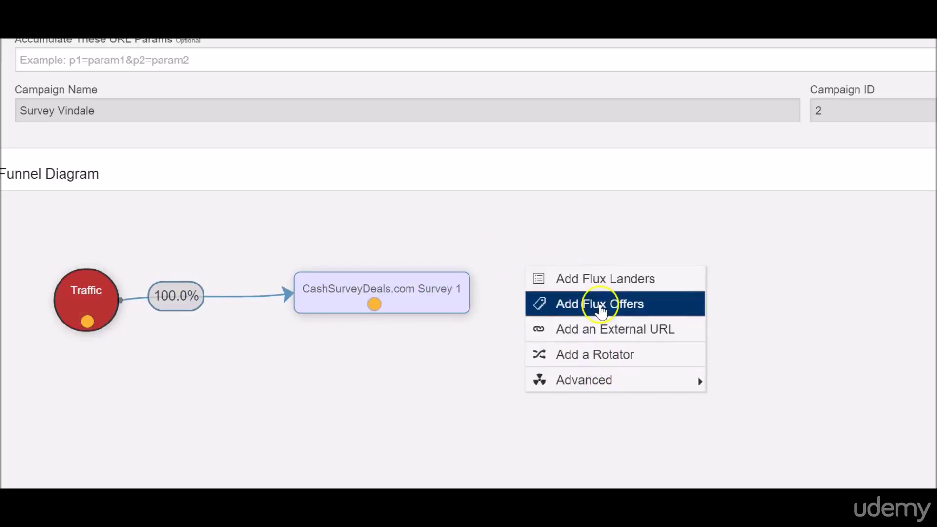
click(602, 311)
click(448, 204)
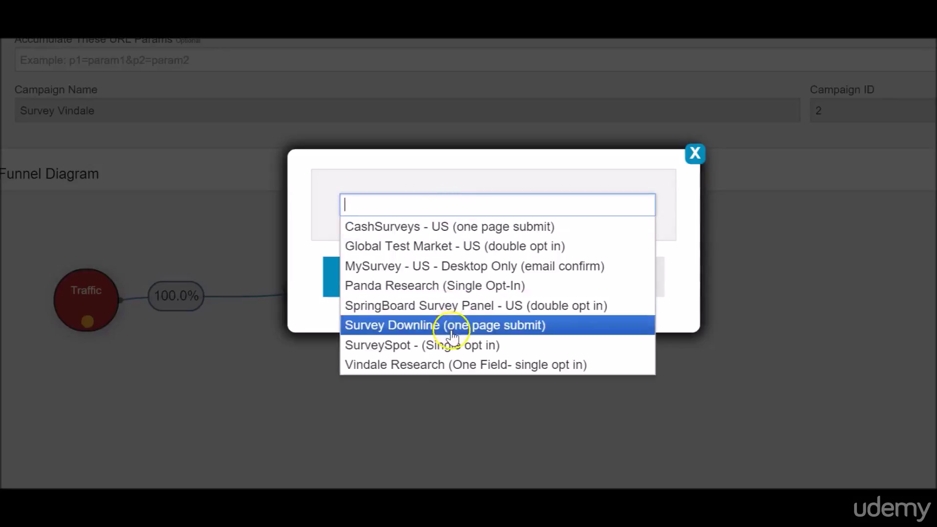
click(450, 371)
click(426, 283)
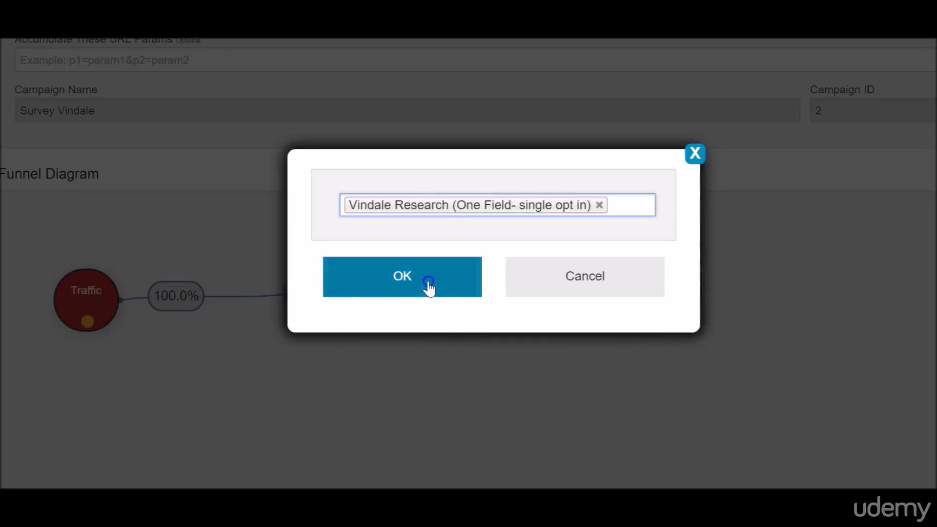
Connect the CashSurveyDeals.com Survey 1 lander to the Vindale Research offer and space the two nodes evenly
drag(377, 310, 329, 309)
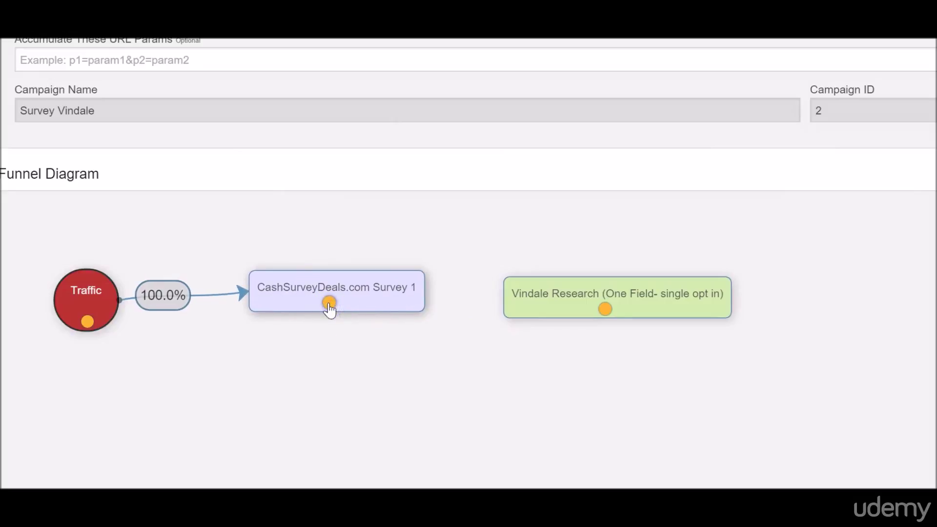
drag(329, 303, 608, 318)
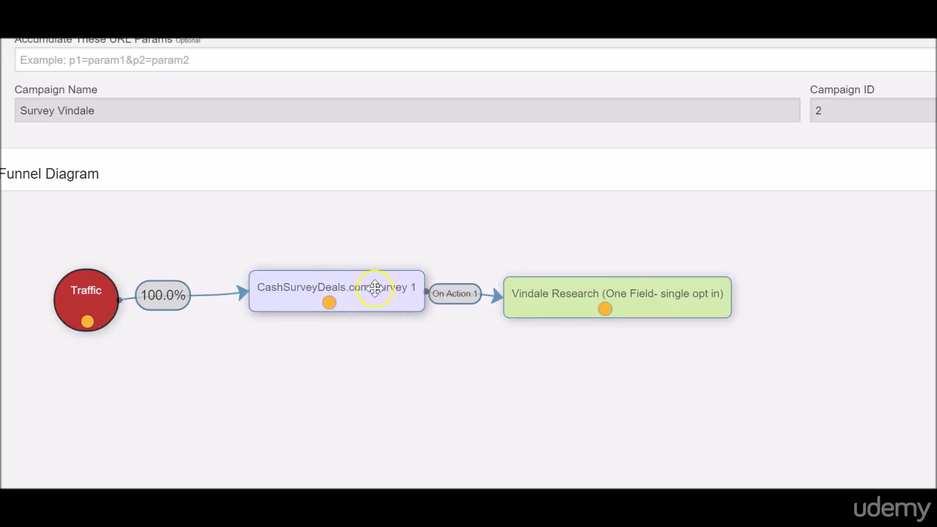
drag(328, 287, 298, 285)
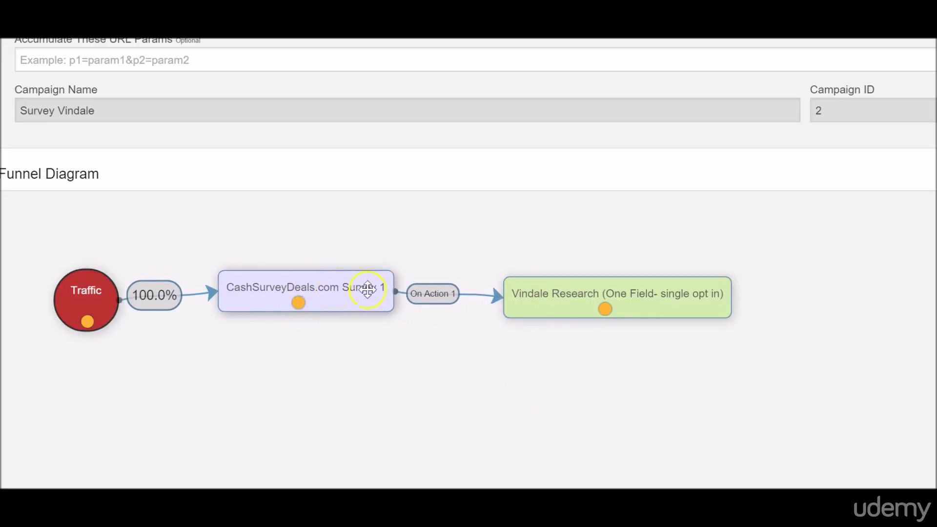
mouse_move(607, 293)
mouse_down()
mouse_move(592, 289)
mouse_move(604, 293)
mouse_up()
click(710, 348)
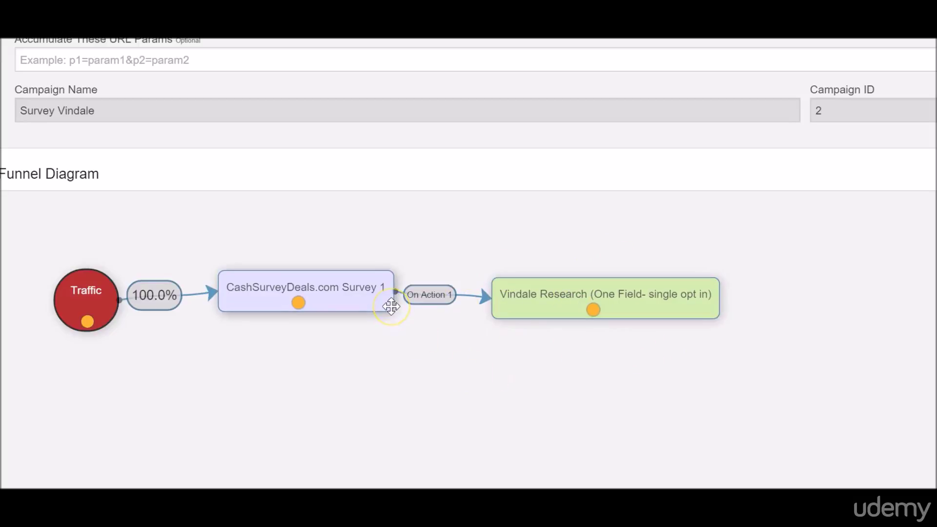
click(338, 202)
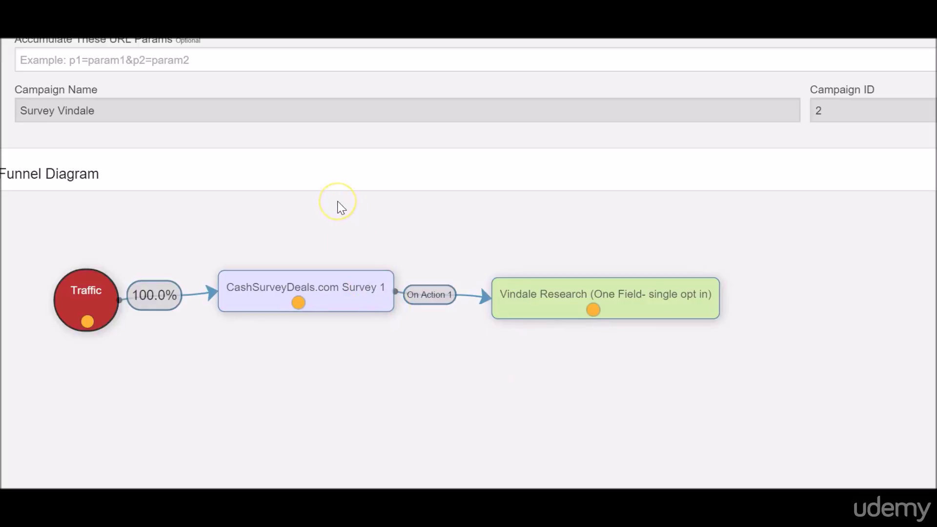
Save the Default Funnel and review its saved diagram
scroll(407, 221, down, 3)
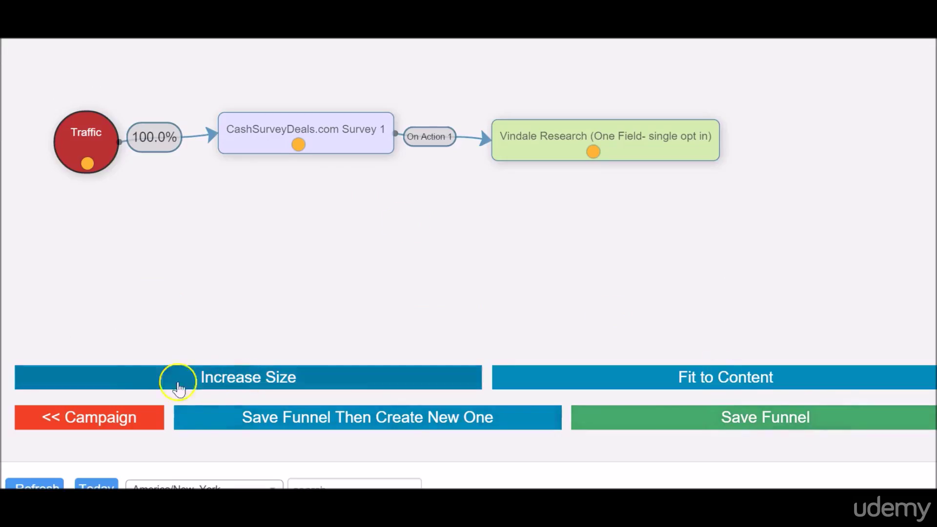
click(661, 421)
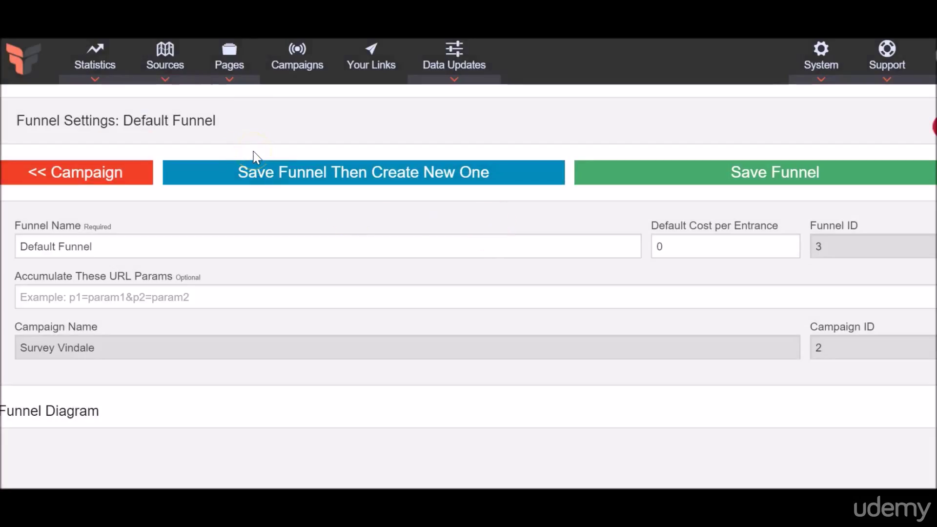
scroll(335, 171, down, 3)
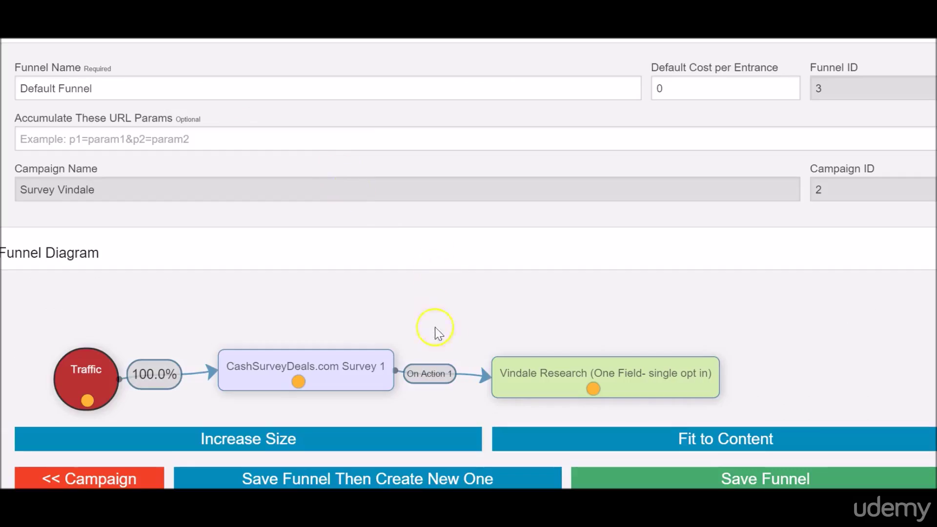
scroll(345, 226, up, 3)
mouse_move(219, 63)
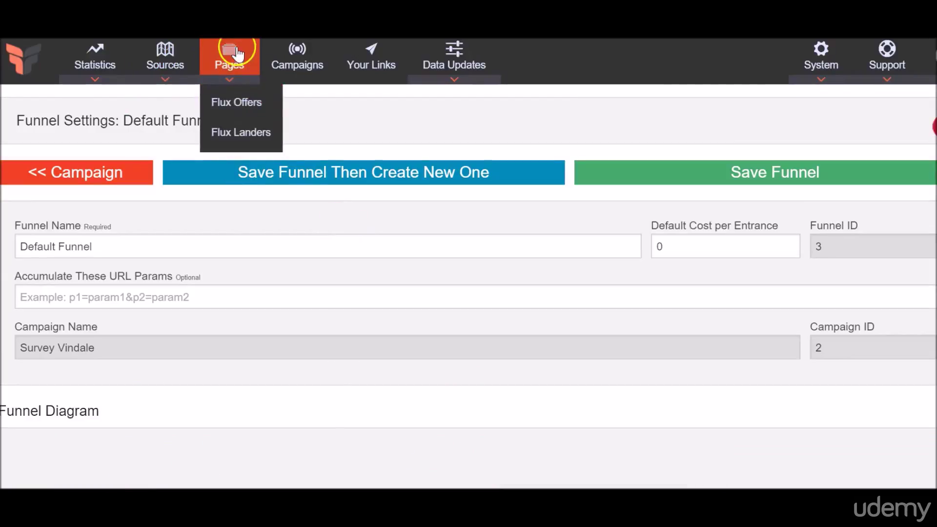
click(266, 132)
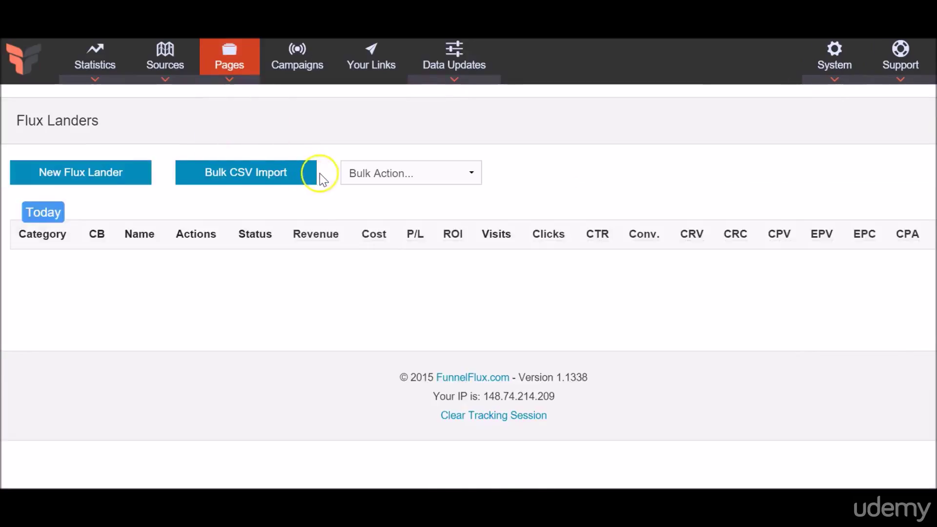
click(77, 179)
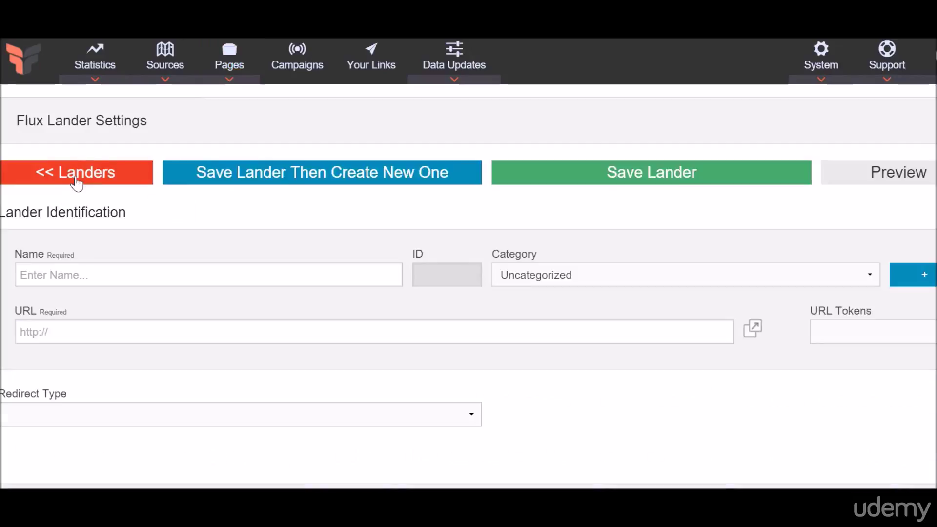
click(72, 332)
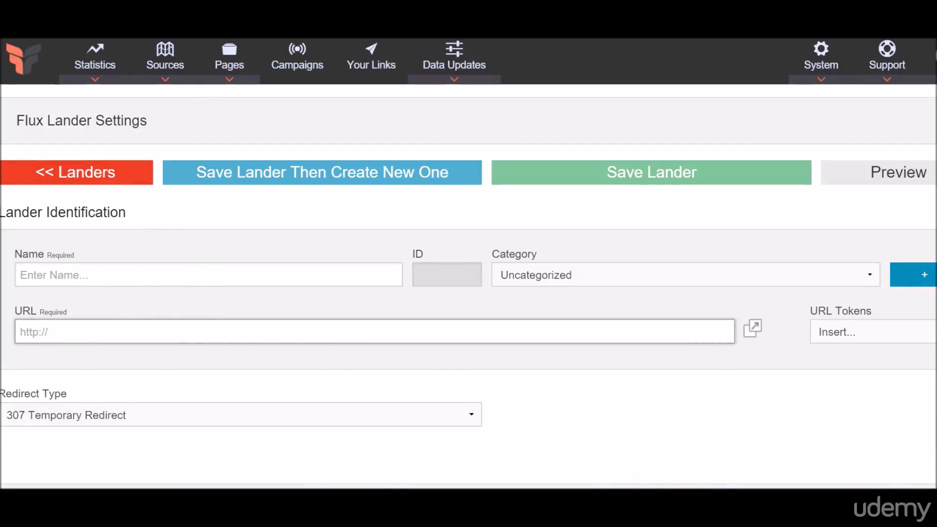
key(alt+Tab)
right_click(262, 165)
click(204, 221)
click(77, 332)
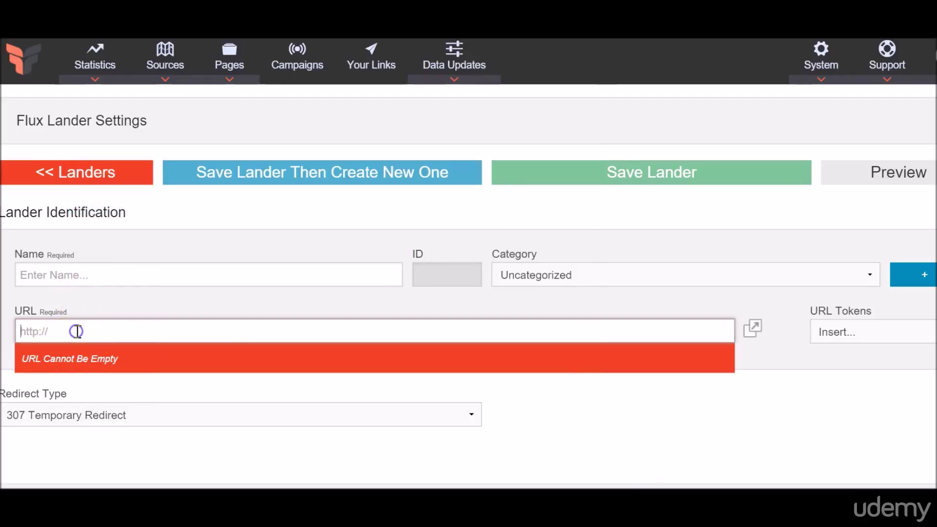
key(ctrl+v)
click(106, 273)
text(Vind)
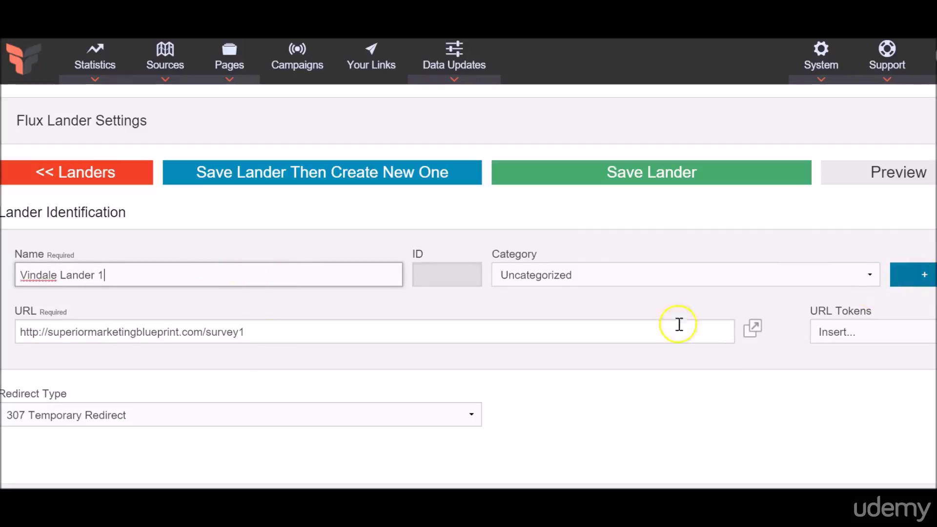
Set the redirect type of Vindale Lander 1 to 307 Temporary Redirect
click(137, 413)
scroll(144, 367, down, 1)
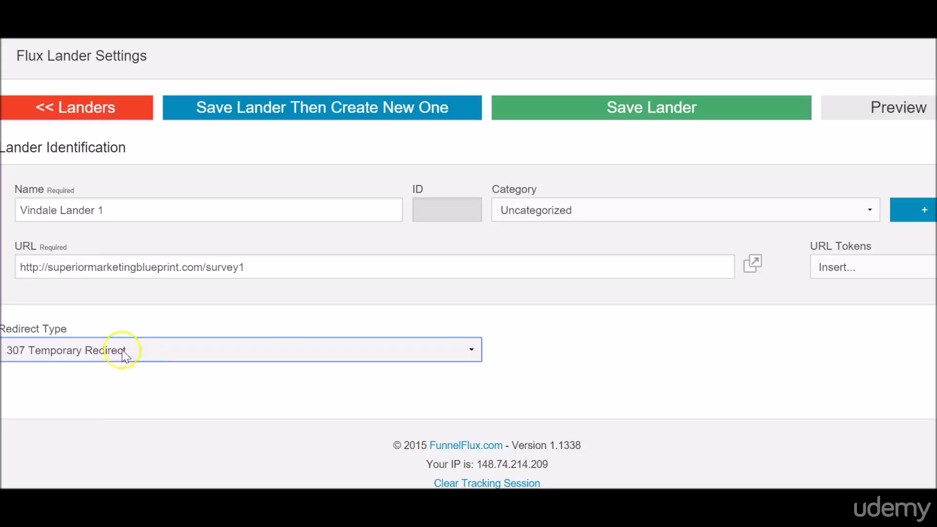
click(132, 350)
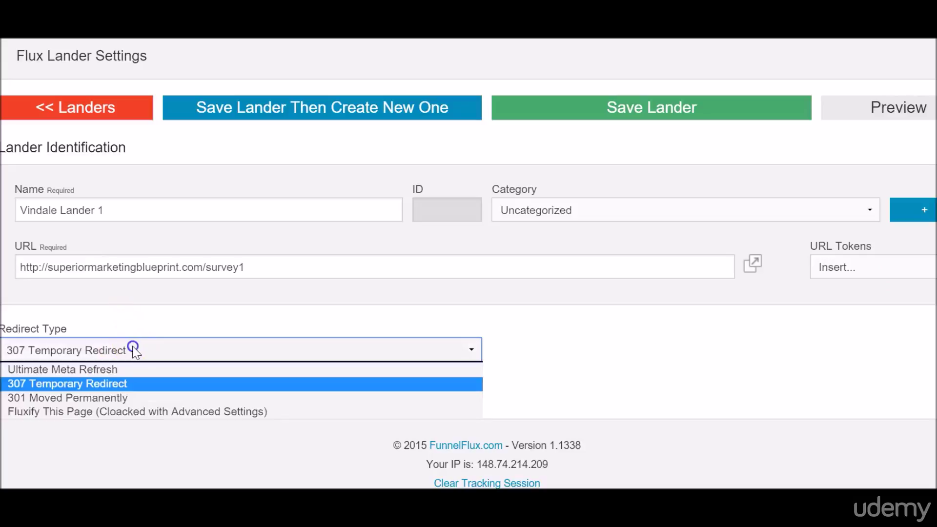
click(119, 383)
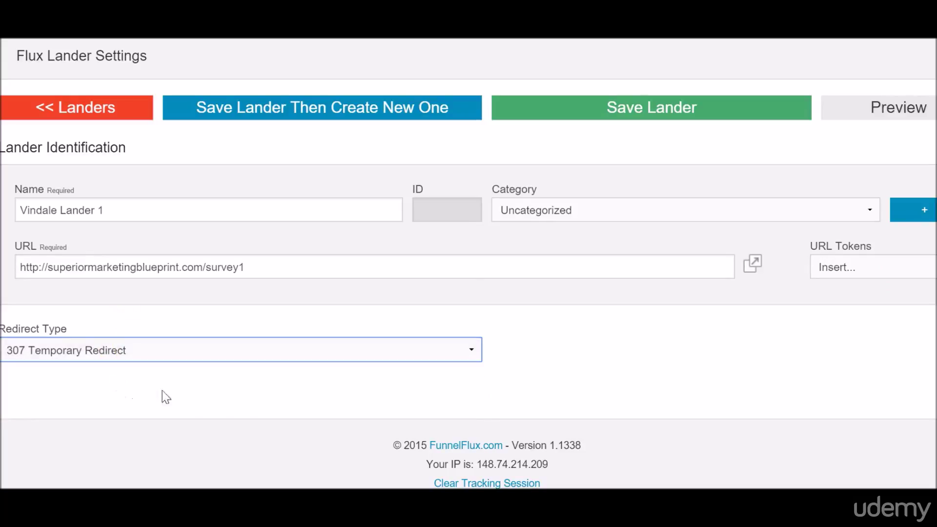
scroll(244, 310, up, 1)
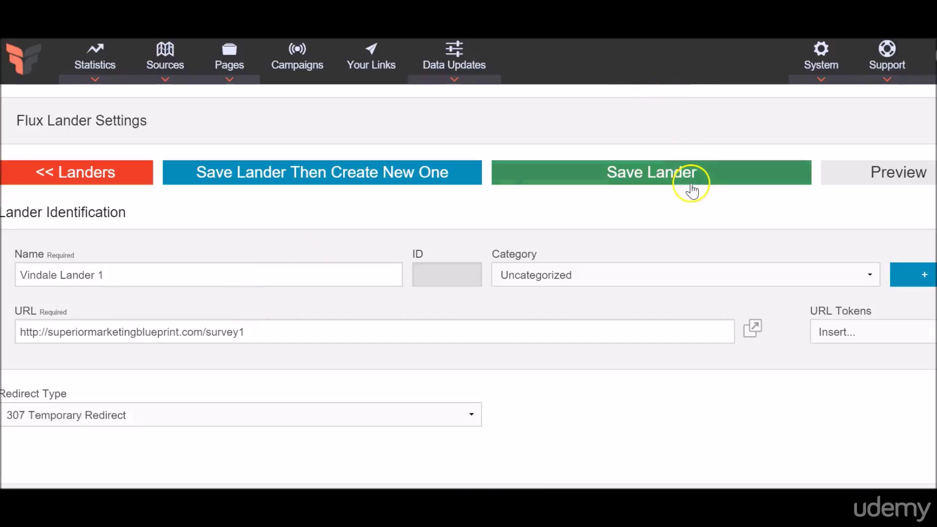
Assign Vindale Lander 1 to the Survey category and save the lander
click(640, 283)
click(640, 309)
click(542, 275)
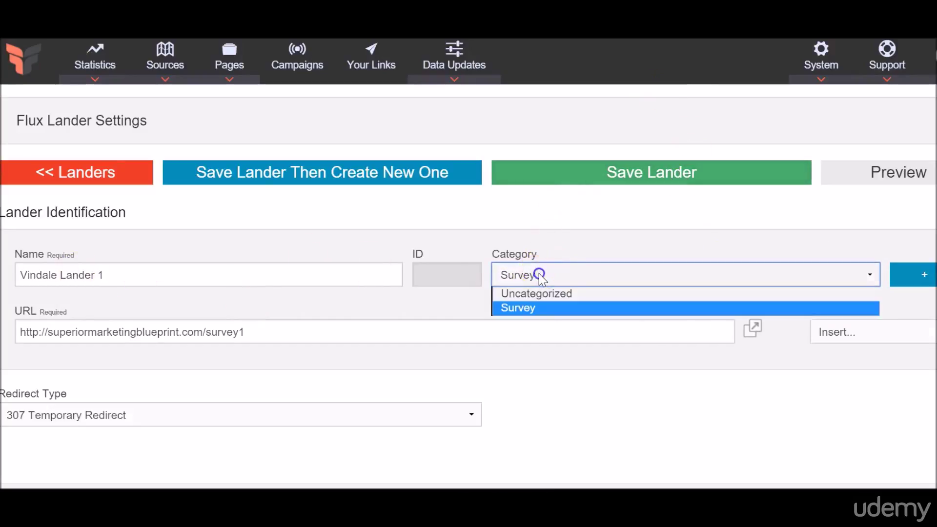
click(550, 309)
click(607, 182)
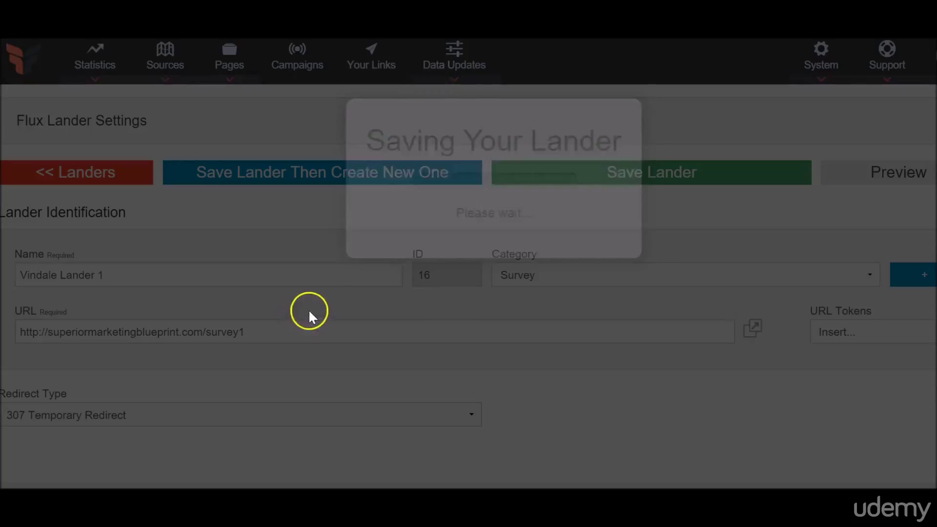
Open the existing Max Bounty offer source and review its settings
mouse_move(165, 59)
click(179, 129)
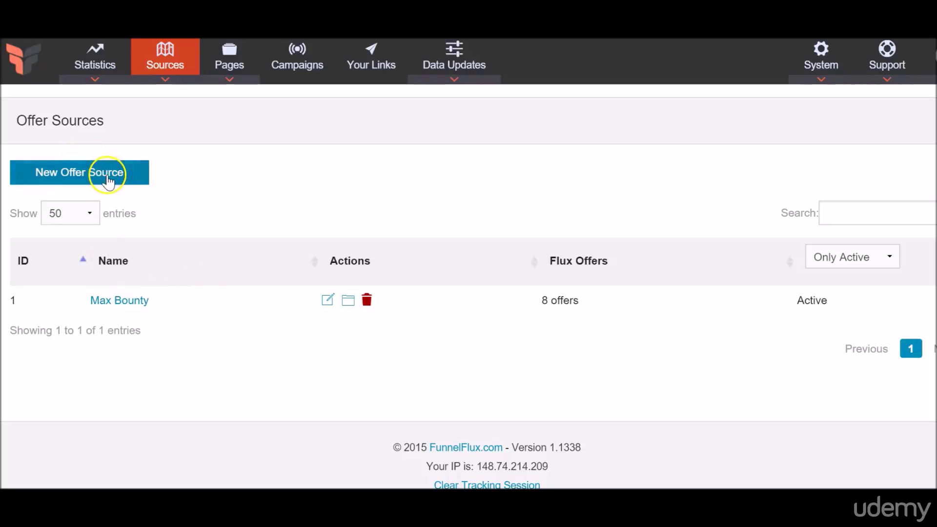
click(119, 298)
click(326, 301)
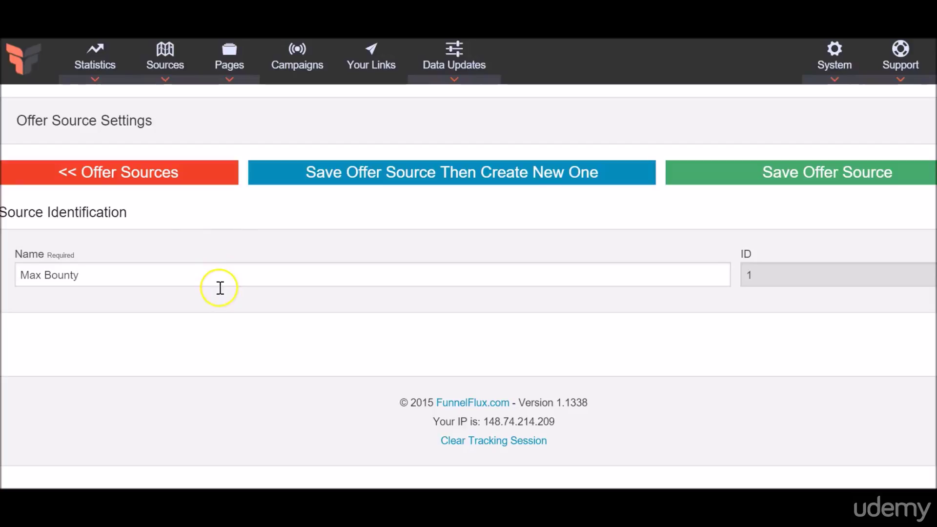
mouse_move(167, 57)
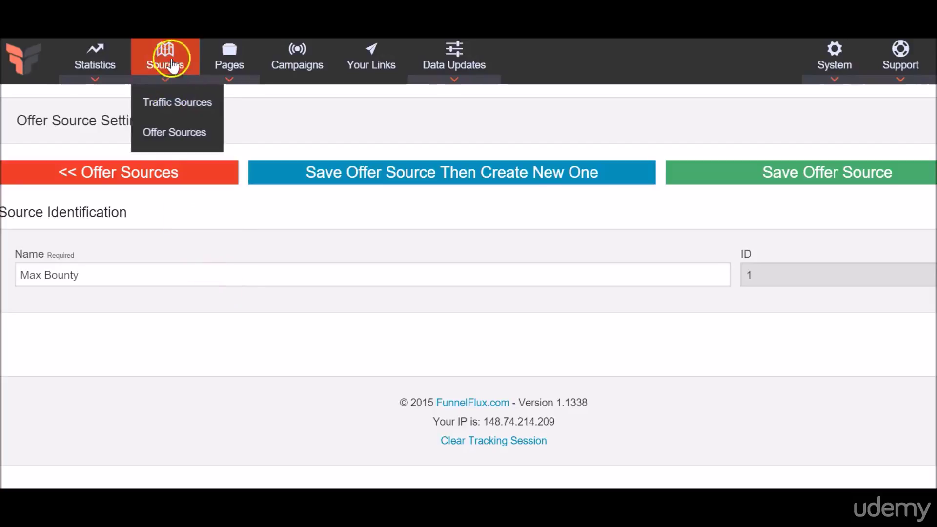
Start a new Flux Offer named Vindale
mouse_move(230, 66)
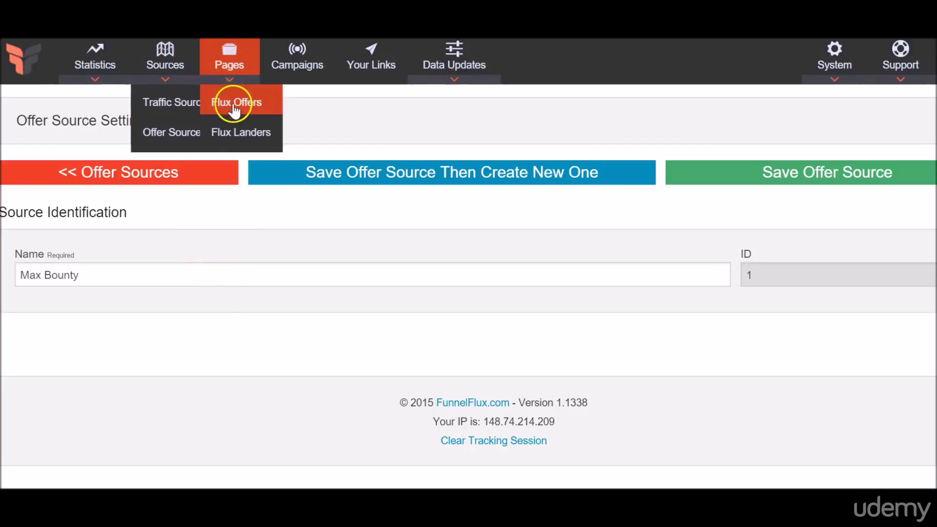
click(234, 108)
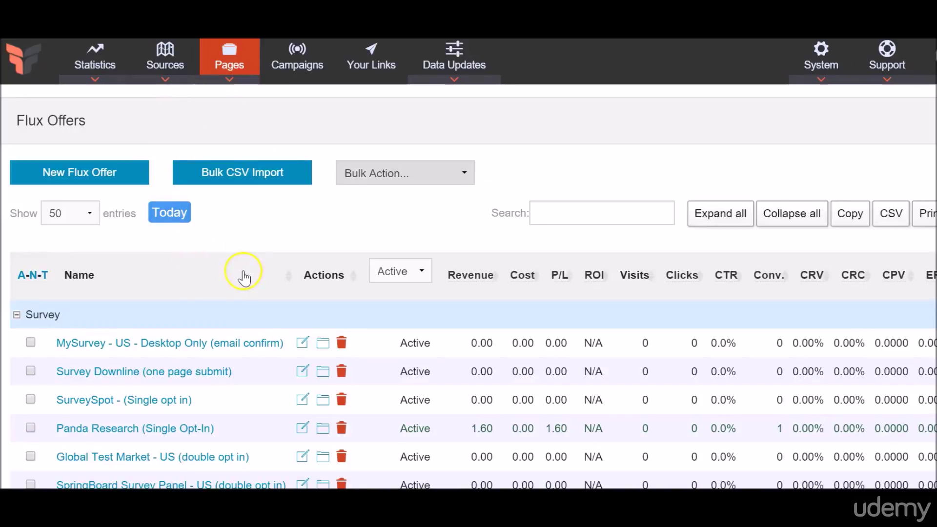
scroll(244, 279, down, 3)
scroll(241, 272, up, 2)
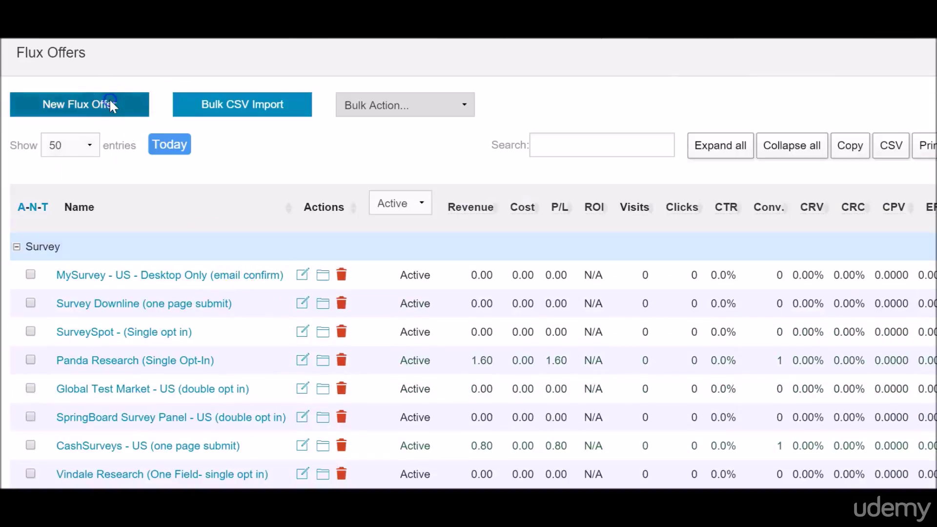
click(111, 103)
click(152, 273)
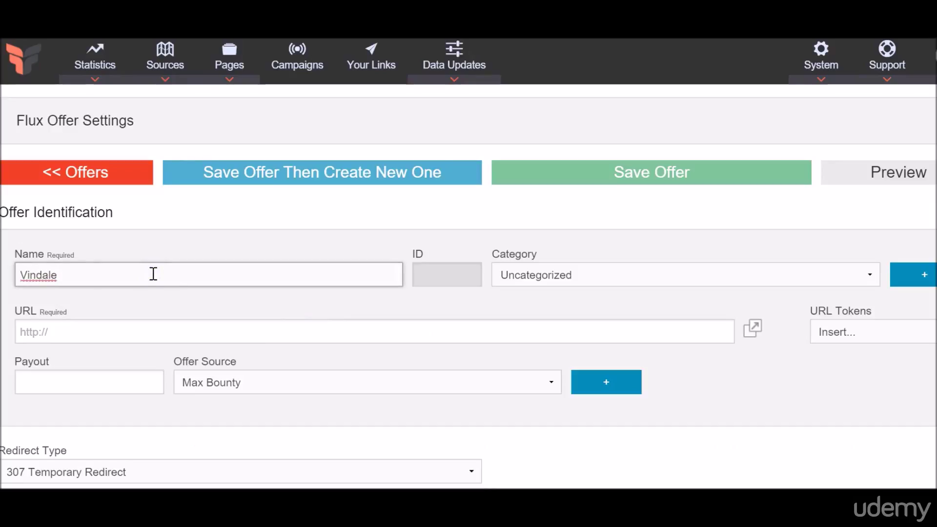
scroll(68, 201, down, 3)
click(78, 213)
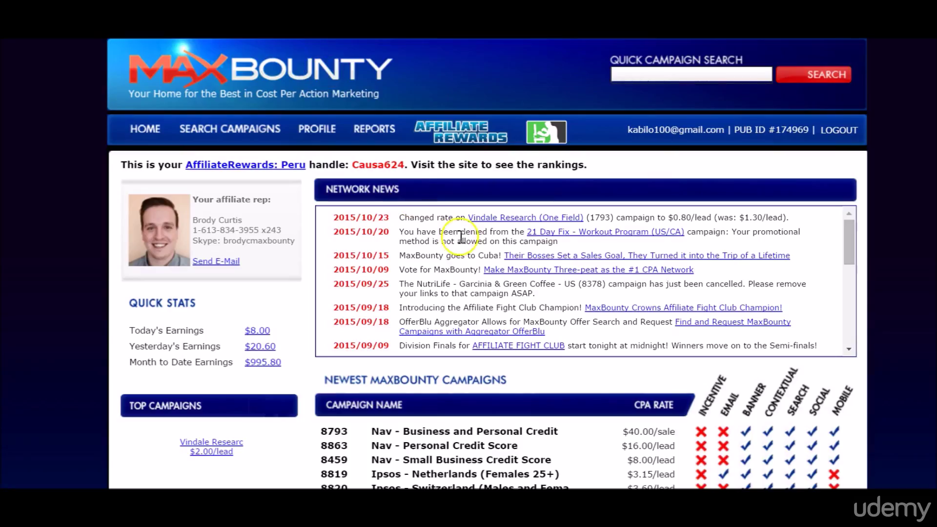
In MaxBounty, search the campaigns for Vindale and open Vindale Research (One Field) - CA
click(222, 128)
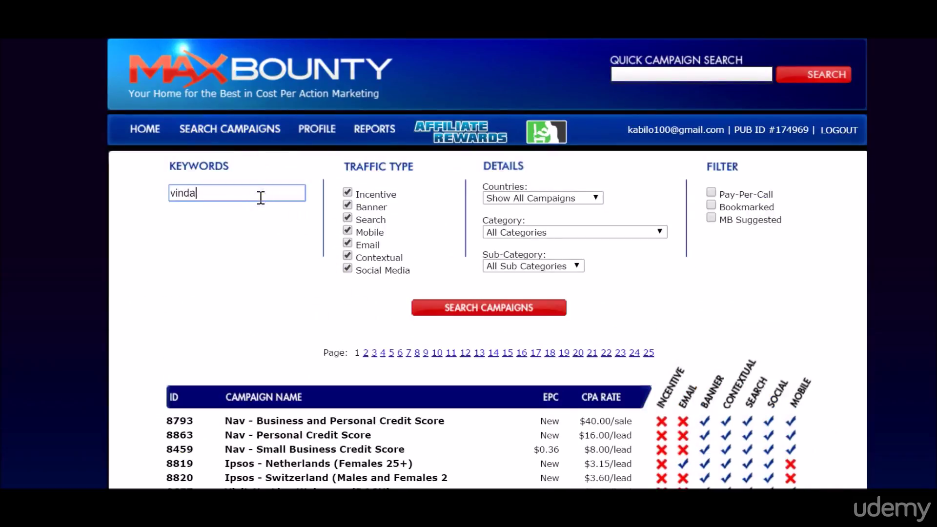
key(Return)
scroll(309, 222, down, 3)
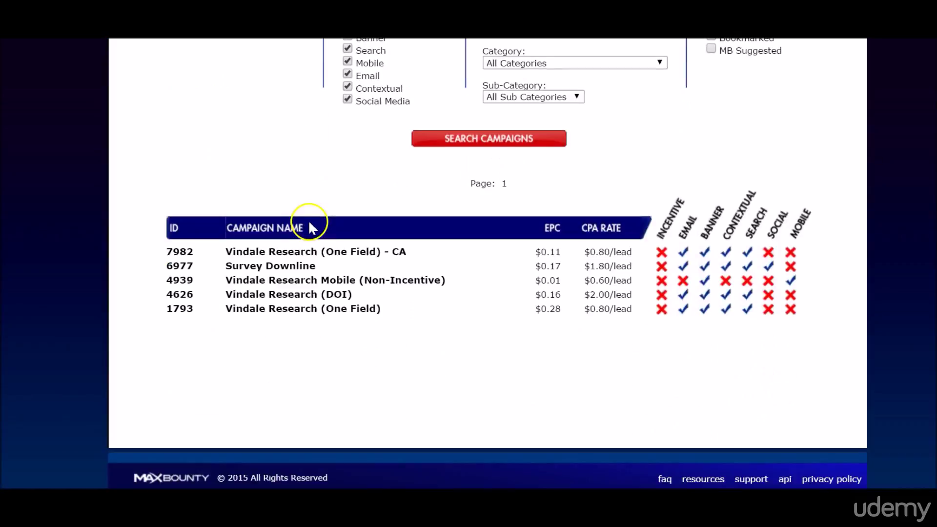
click(335, 253)
scroll(439, 263, down, 9)
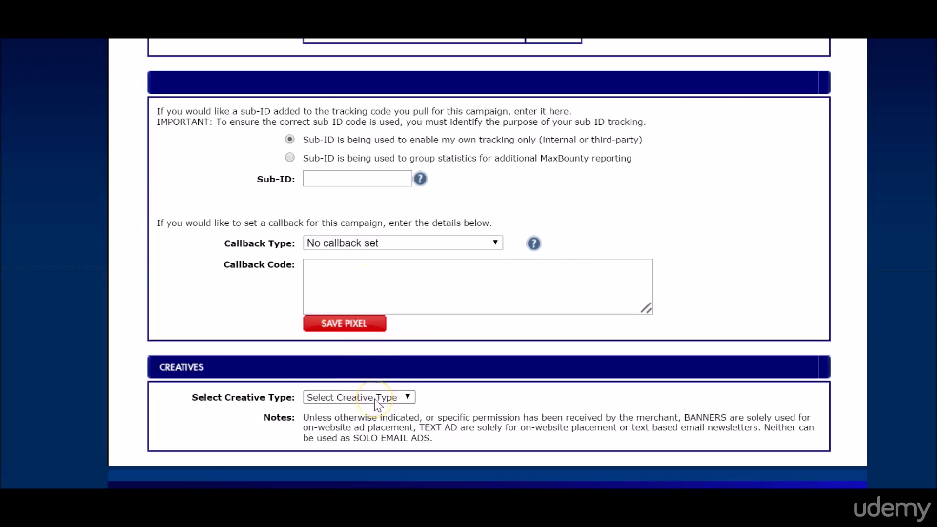
Set the Vindale campaign's Sub-ID to S2 for own tracking and save the pixel settings without a callback
scroll(371, 242, up, 5)
scroll(367, 259, down, 5)
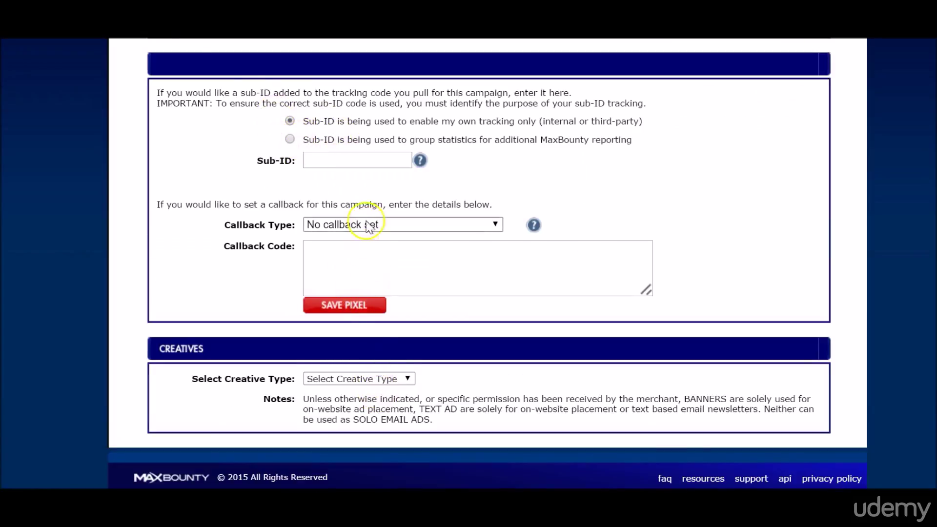
click(346, 161)
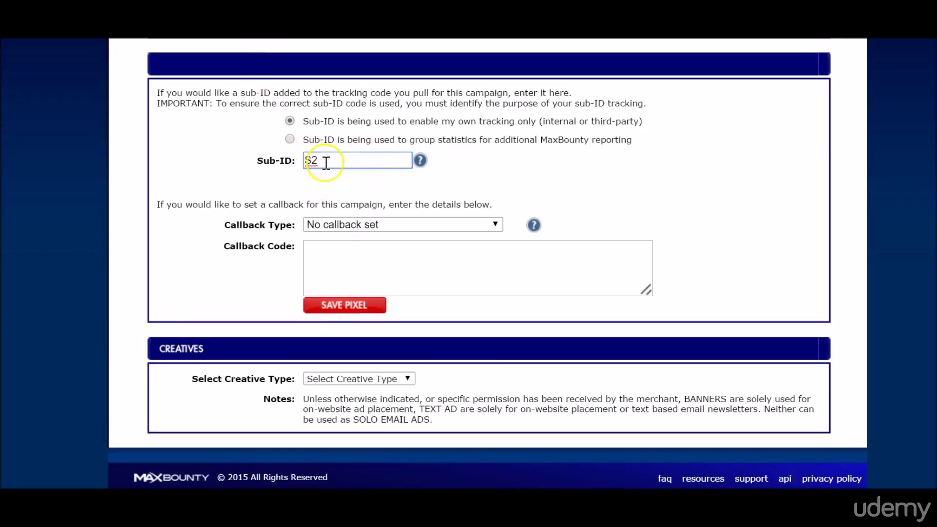
click(353, 305)
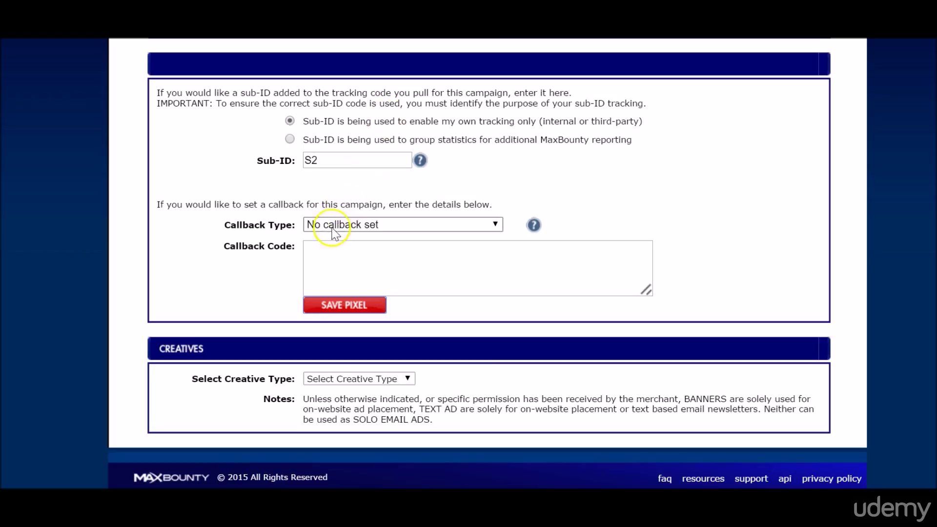
Select Search as the campaign's creative type and copy its tracking link
click(372, 379)
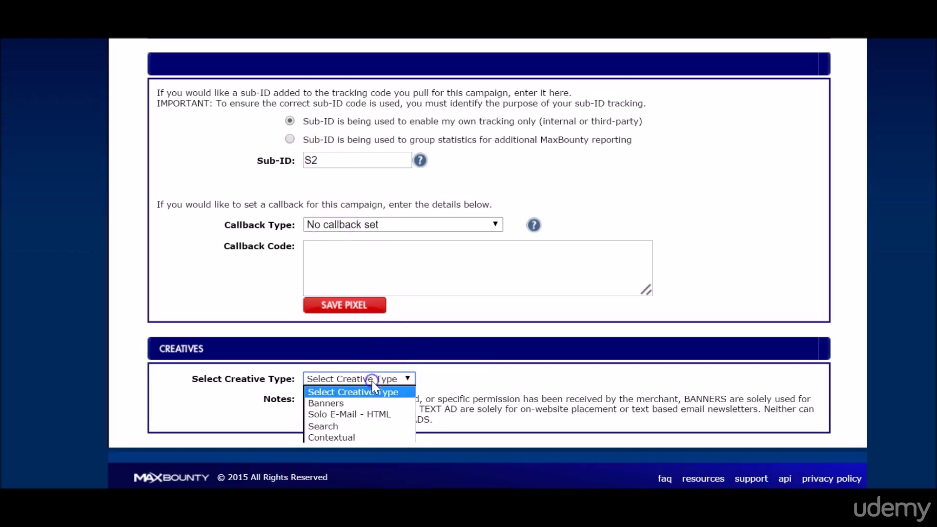
click(373, 426)
scroll(346, 401, down, 2)
click(391, 420)
click(335, 62)
key(ctrl+c)
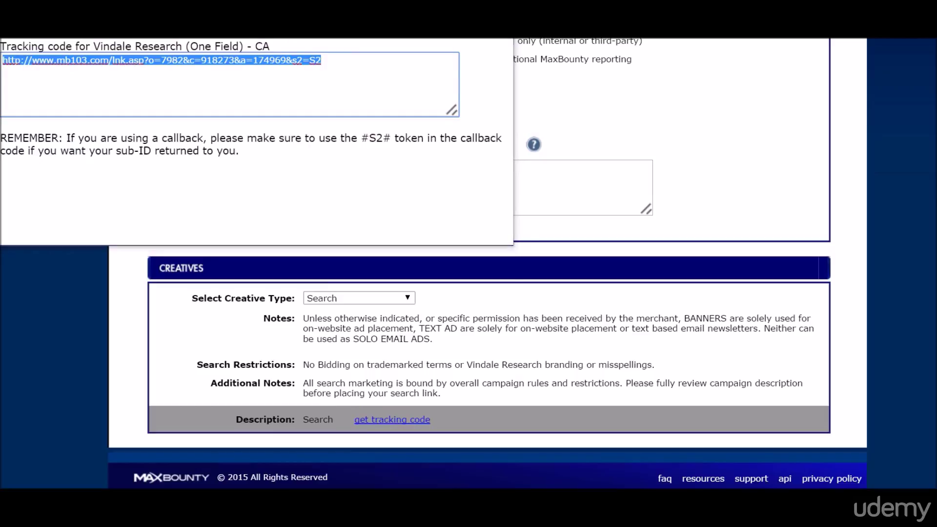
Back in FunnelFlux, paste the tracking link as the Vindale offer's URL and use the {hit-id} token as its s2 value
key(ctrl+w)
key(alt+Tab)
click(191, 216)
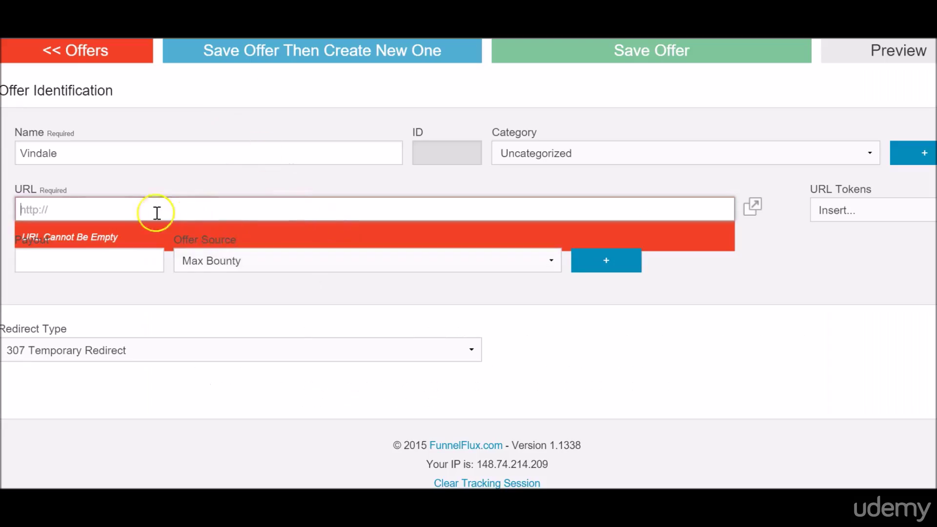
key(ctrl+v)
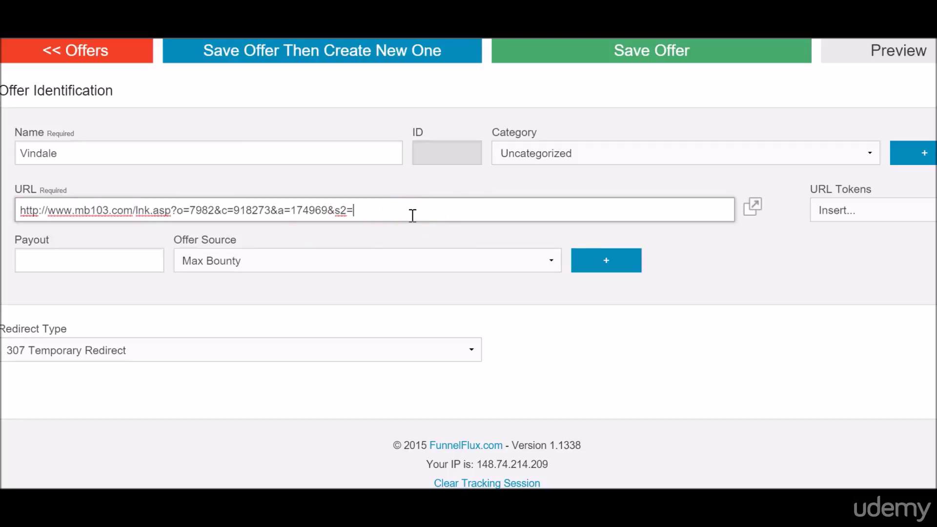
click(889, 214)
click(889, 244)
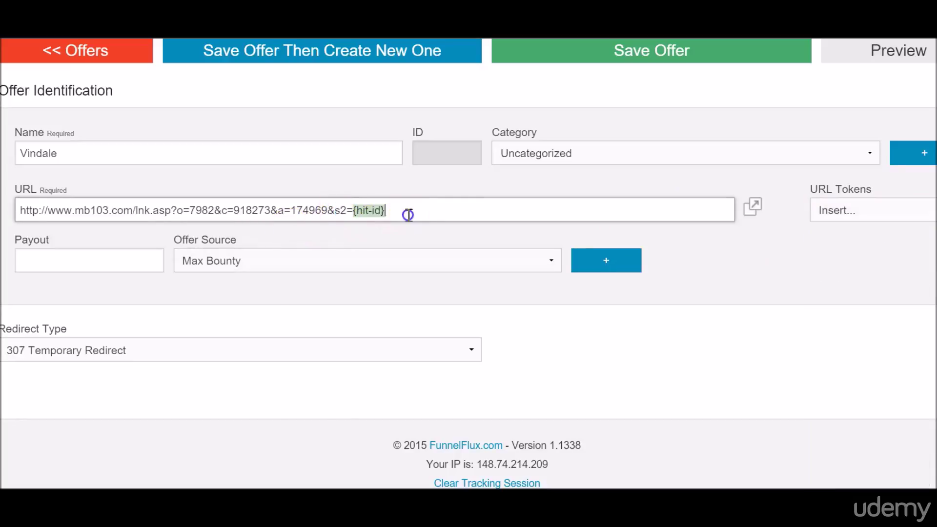
drag(358, 213, 418, 211)
drag(357, 213, 414, 212)
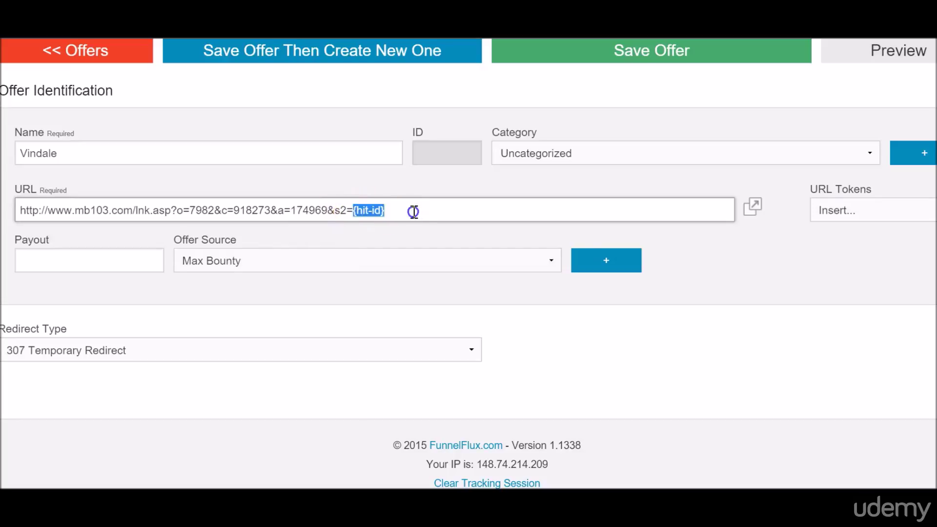
Look up the commission rate on the MaxBounty campaign page and set the Vindale offer's payout to 0.80
click(92, 270)
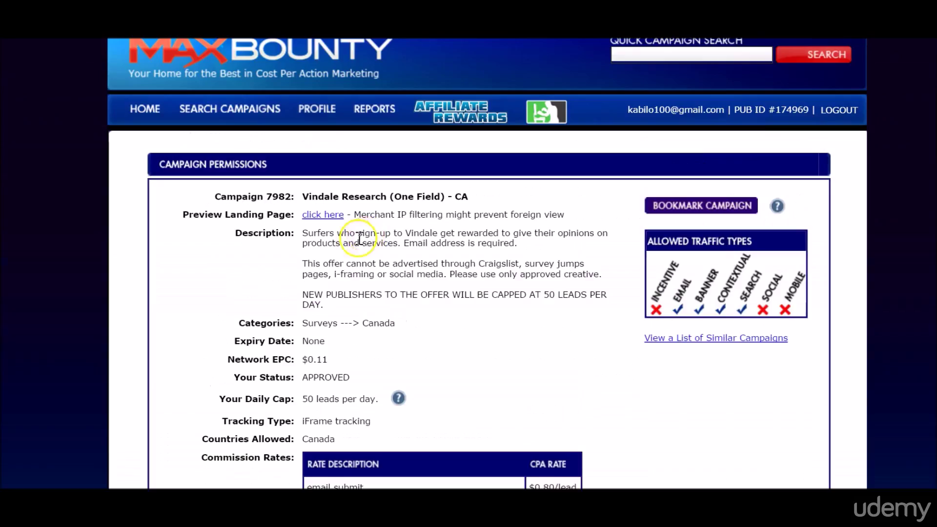
scroll(335, 324, down, 3)
drag(532, 171, 582, 170)
scroll(546, 224, up, 8)
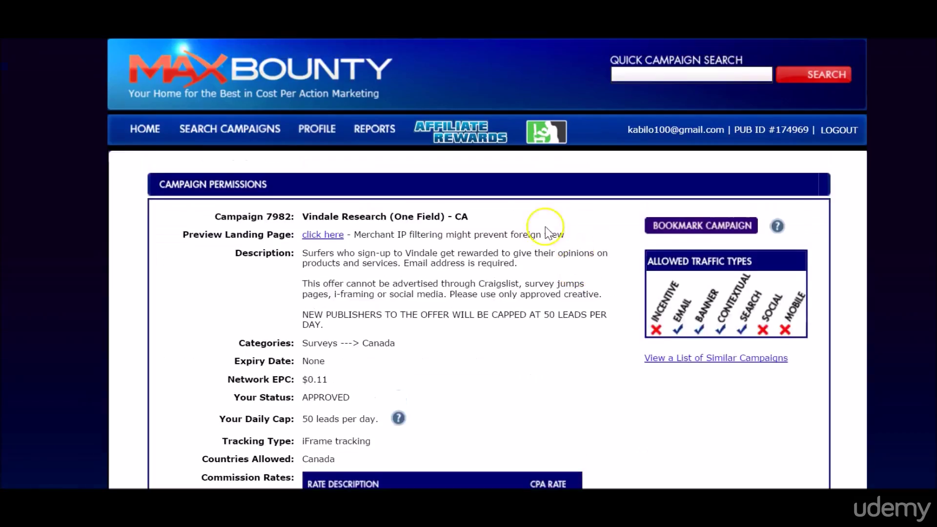
scroll(356, 237, down, 4)
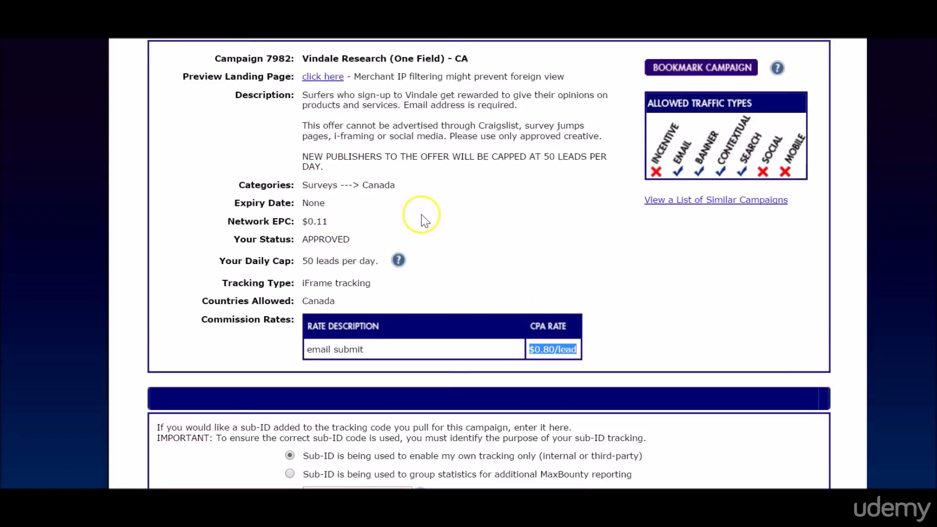
scroll(425, 218, down, 3)
click(545, 195)
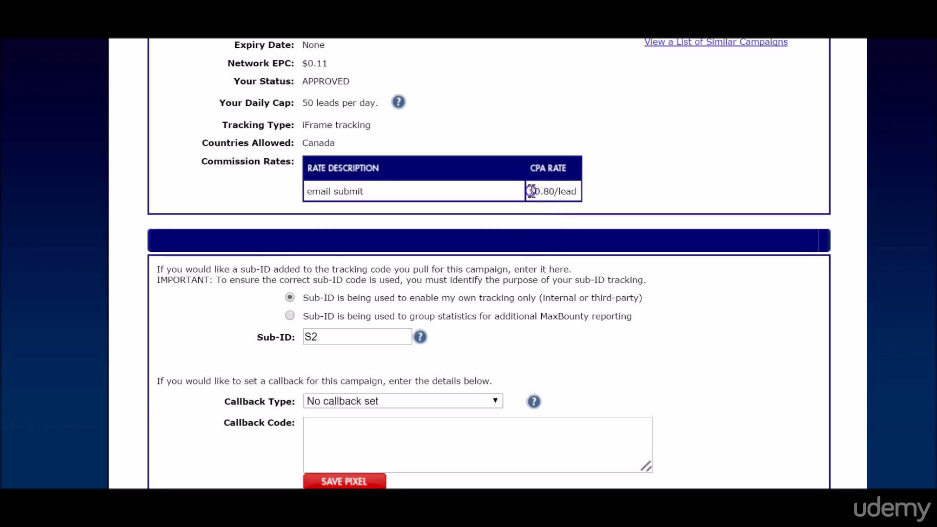
drag(530, 194, 591, 194)
click(578, 193)
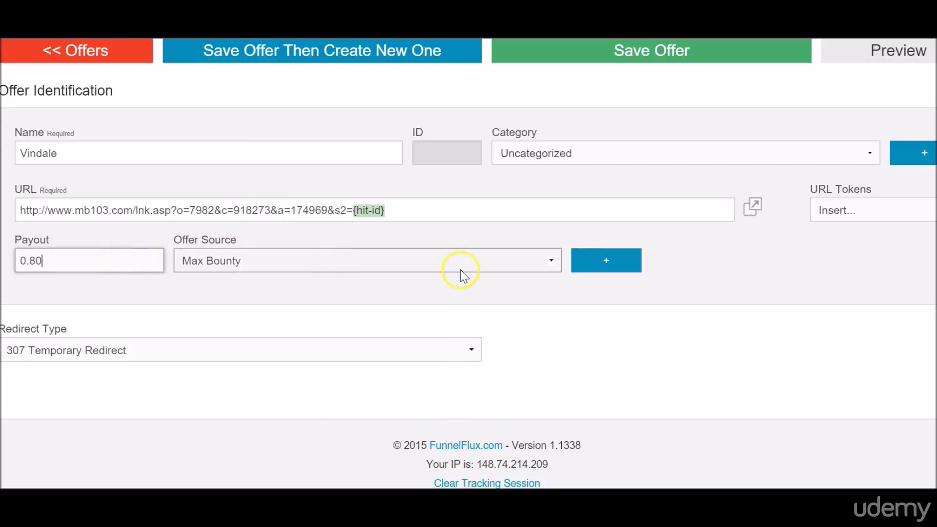
Assign the Vindale offer to the Survey category and save the offer
scroll(456, 264, up, 2)
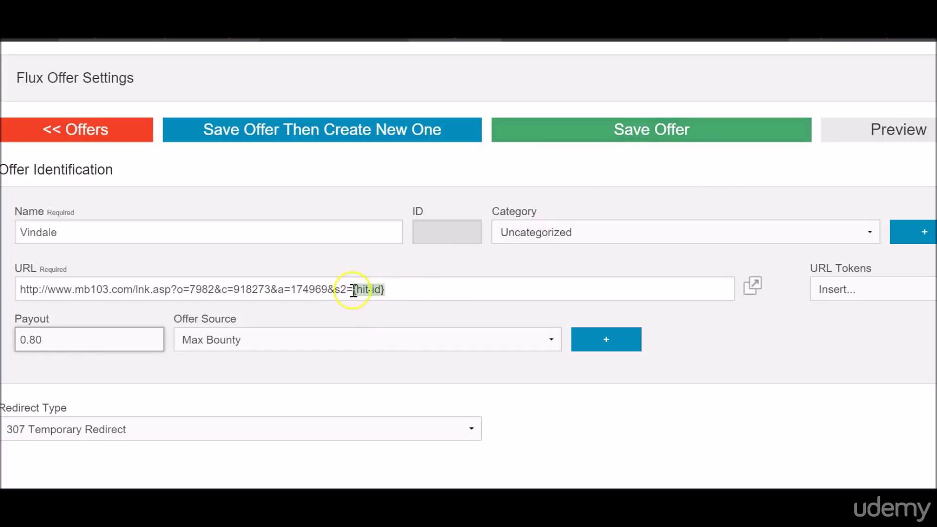
click(504, 232)
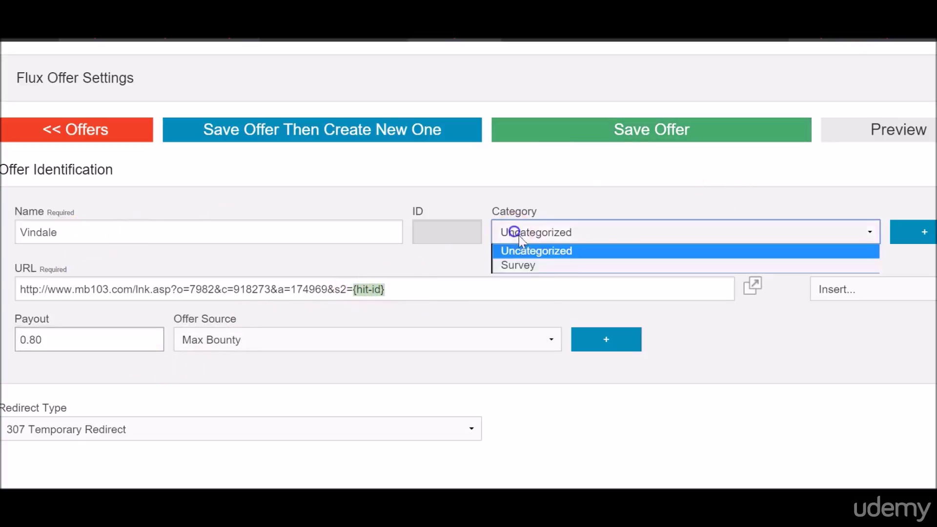
click(537, 266)
click(607, 140)
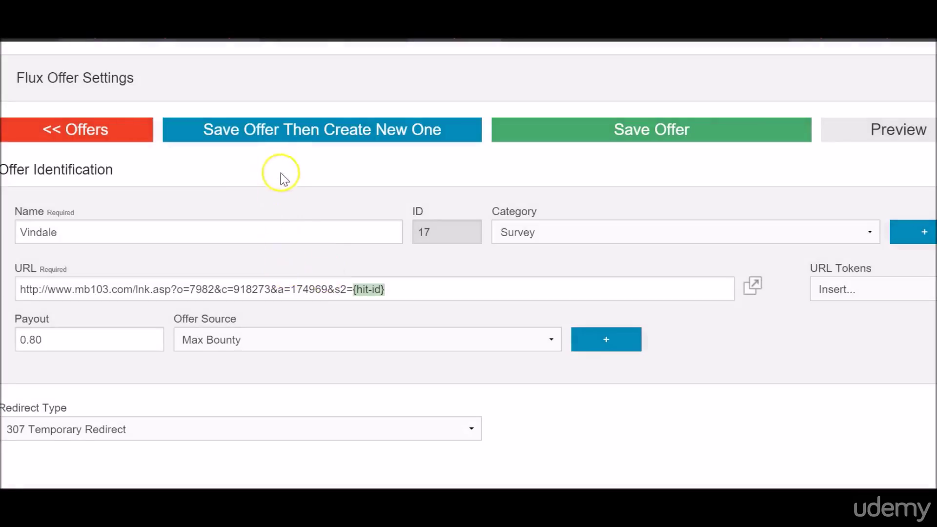
scroll(347, 259, up, 1)
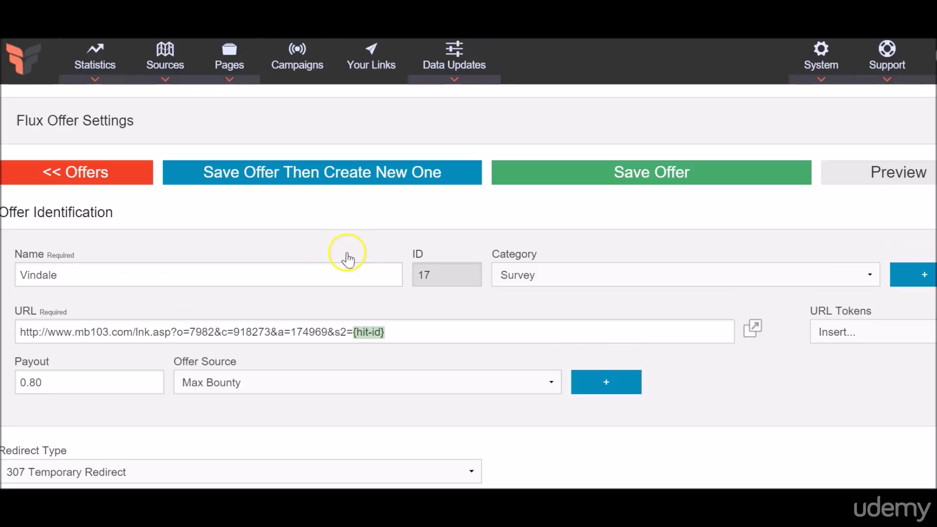
Open the funnel link generator and choose Survey Vindale as the campaign for the funnel URL
click(476, 61)
click(443, 92)
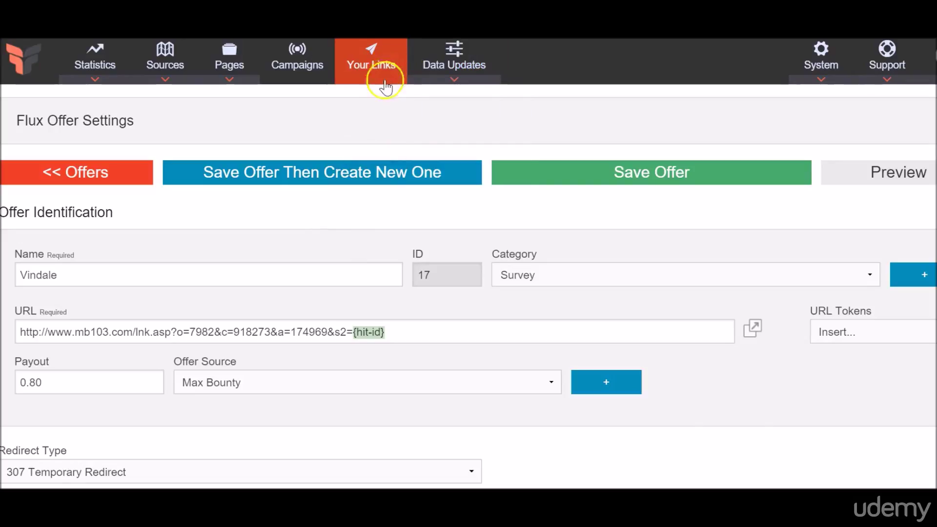
click(381, 61)
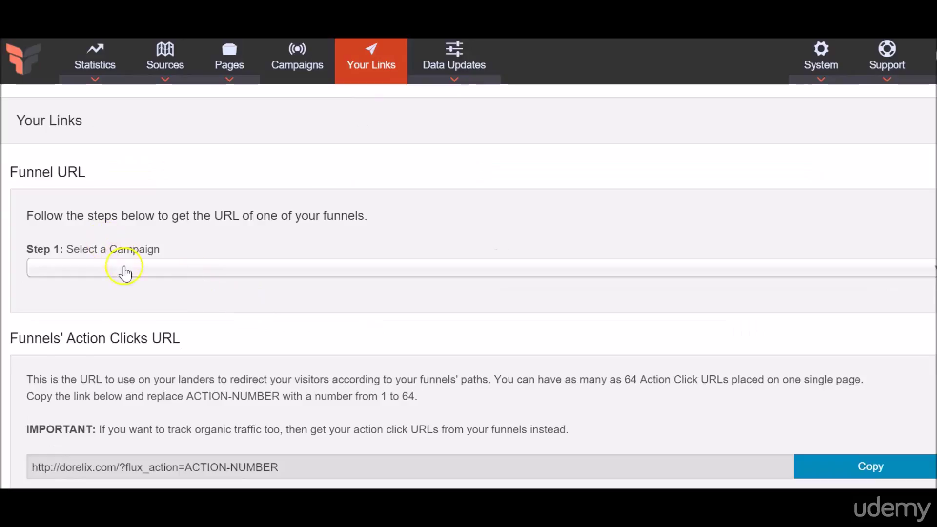
click(124, 268)
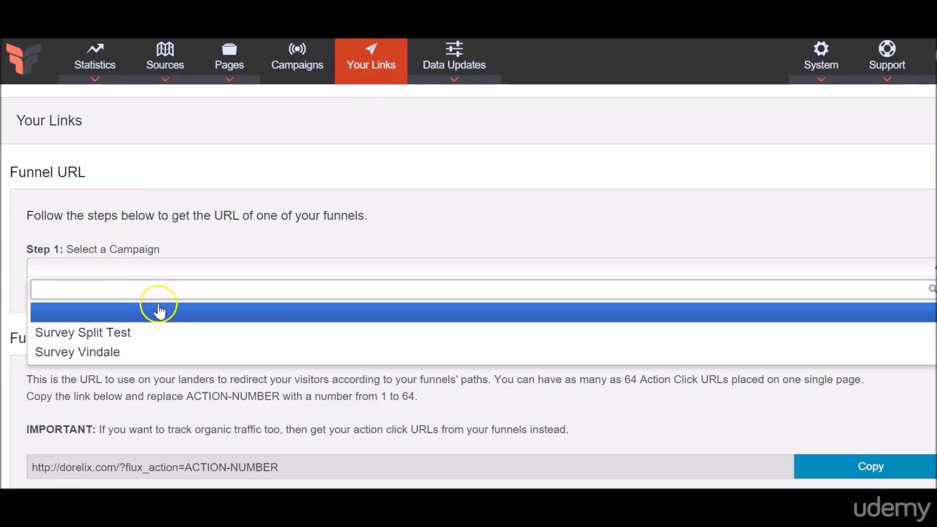
click(151, 351)
scroll(119, 183, down, 3)
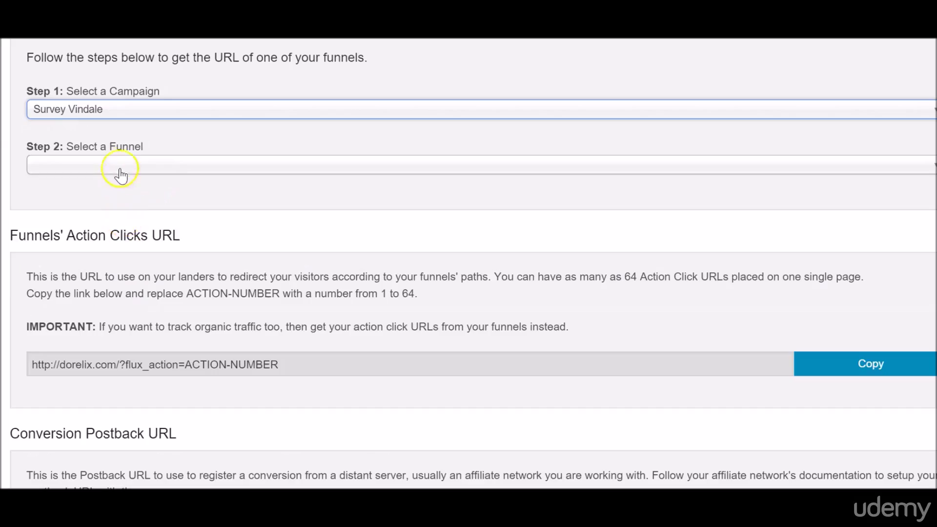
Choose Default Funnel as the funnel and Bing Ads as the traffic source for the link
click(122, 166)
click(129, 226)
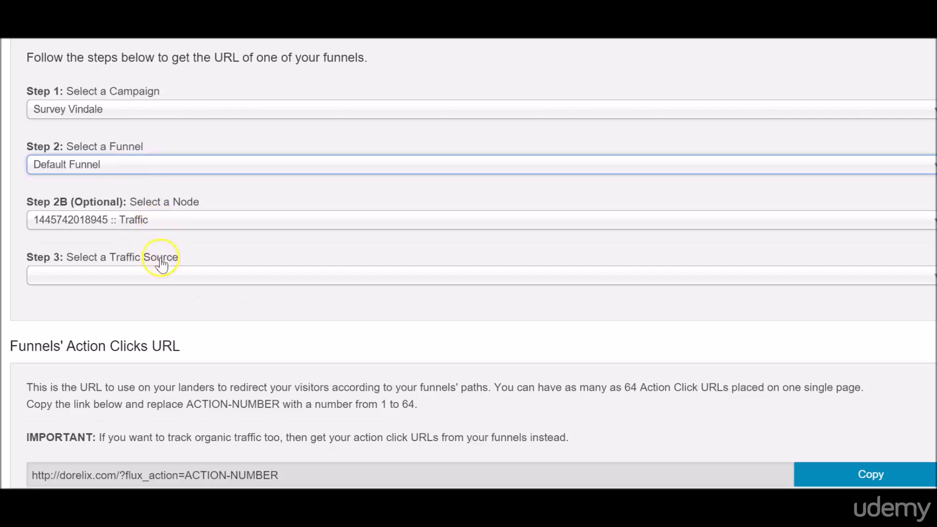
click(157, 277)
click(151, 338)
scroll(152, 184, down, 4)
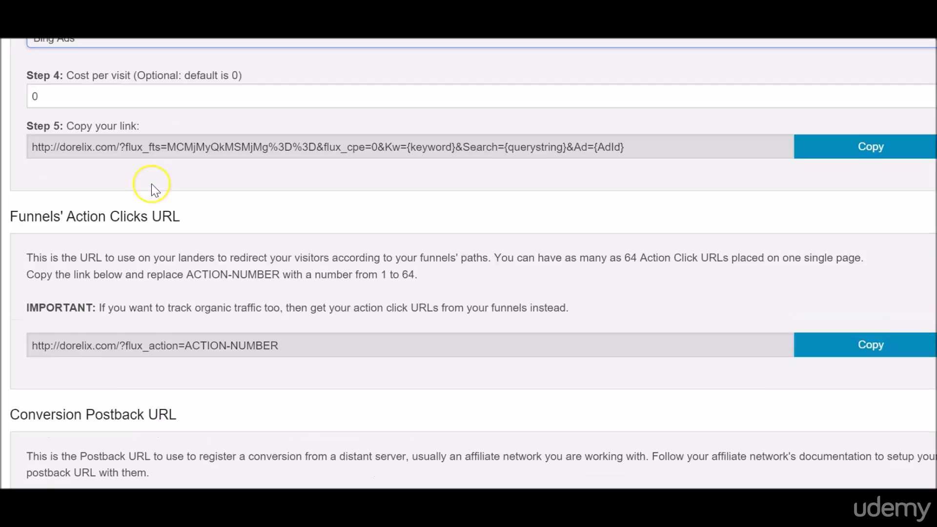
Set the funnel link's cost per visit to 0.15
drag(69, 97, 11, 98)
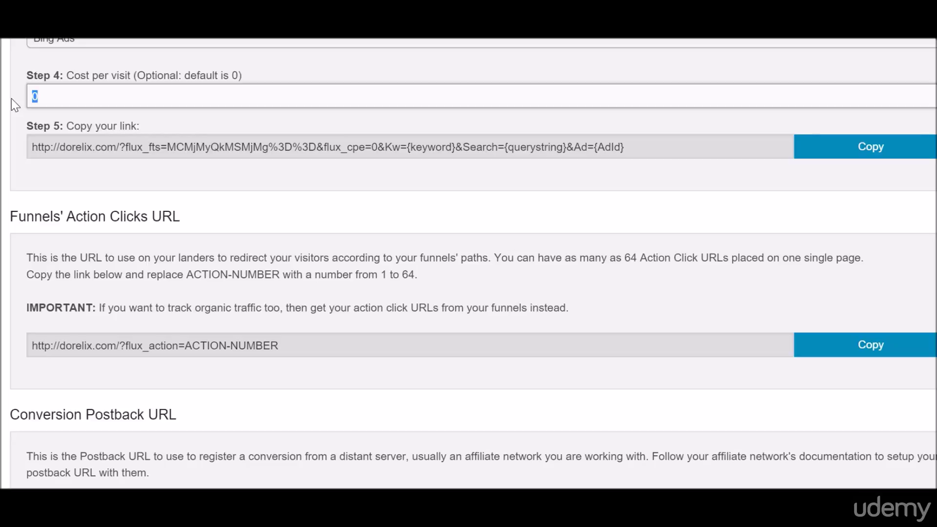
text(0.)
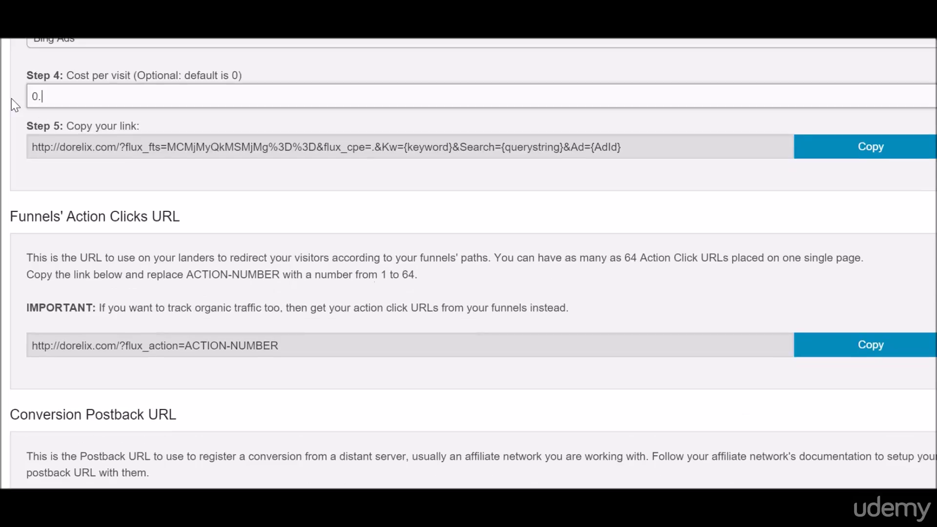
text(15)
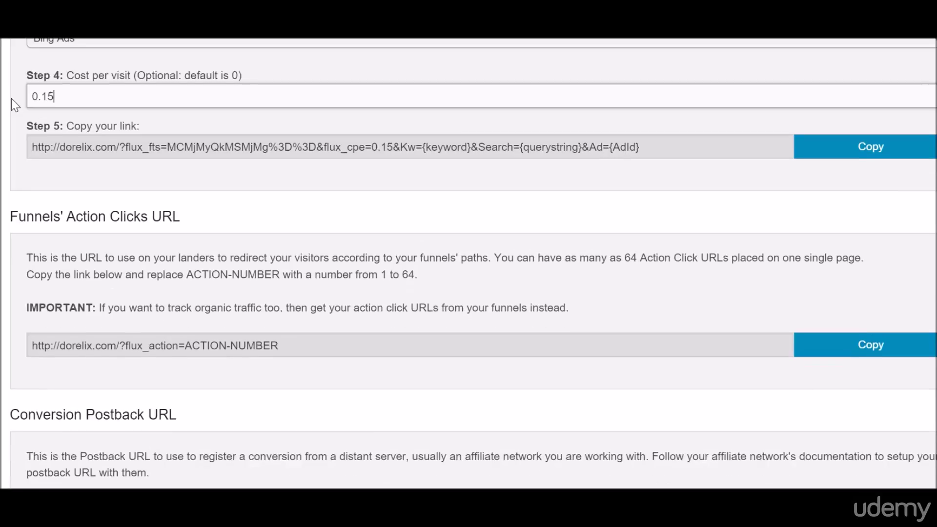
Review the generated links and copy the Conversion Postback URL
scroll(307, 227, up, 5)
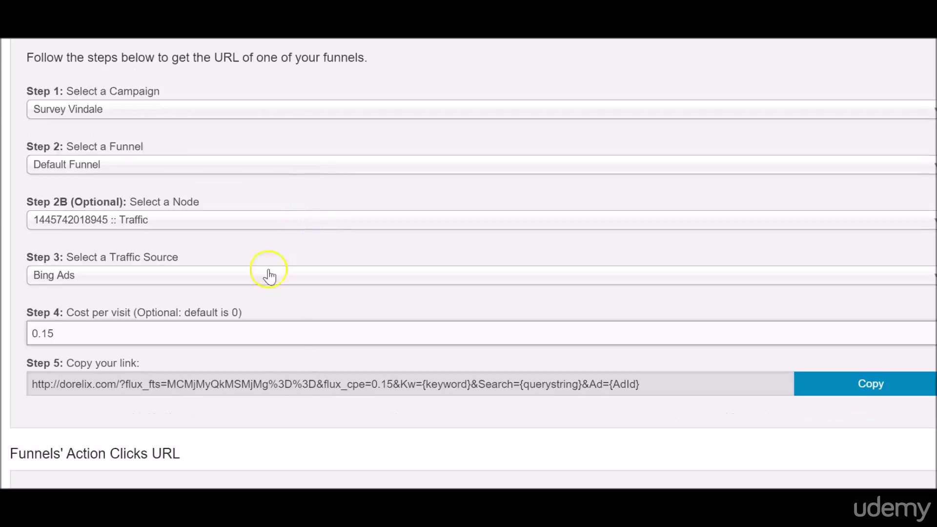
scroll(172, 312, down, 5)
scroll(170, 318, down, 2)
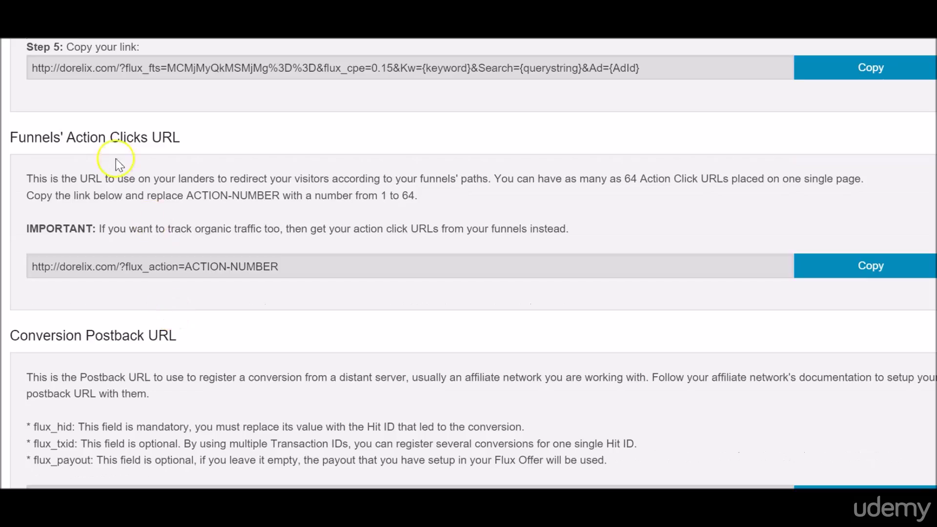
scroll(238, 259, down, 5)
scroll(237, 257, down, 2)
scroll(237, 257, up, 2)
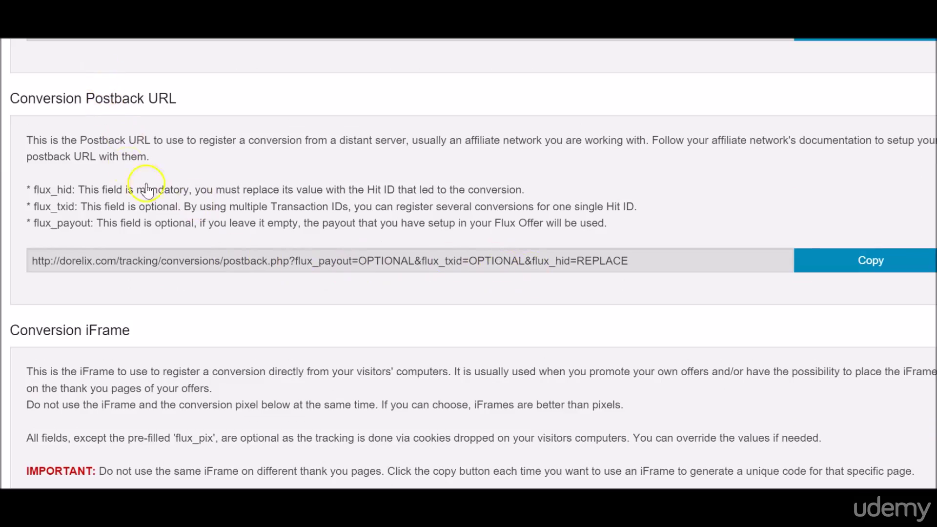
scroll(221, 240, up, 12)
scroll(226, 236, down, 12)
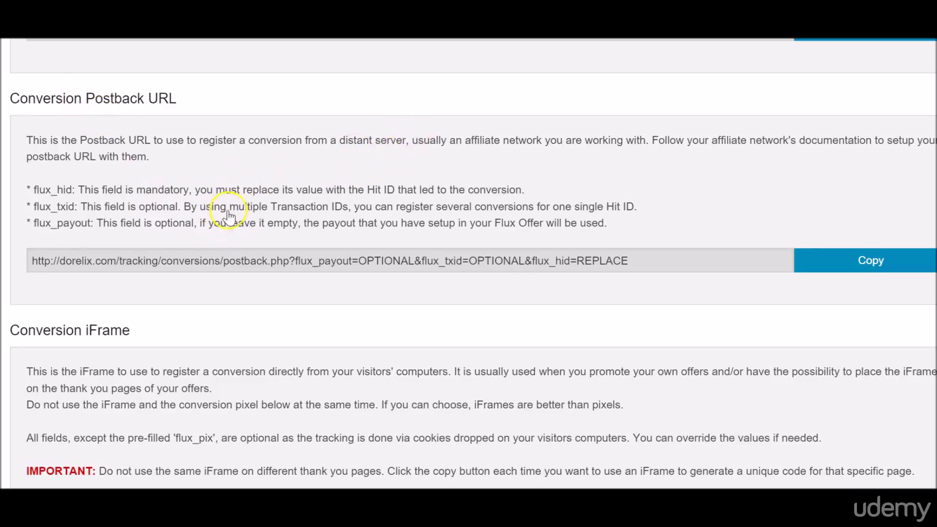
click(835, 264)
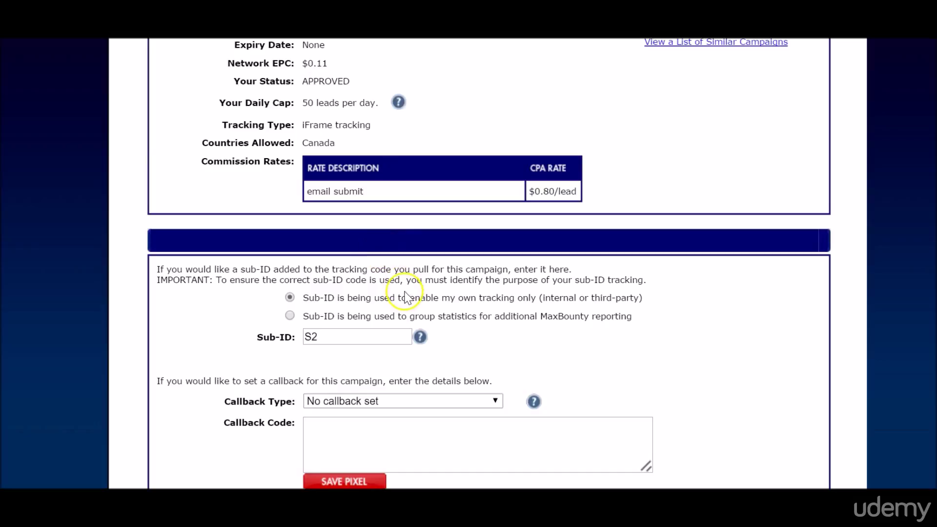
In MaxBounty, paste the postback URL as the Vindale campaign's callback code and save the pixel
scroll(408, 293, down, 3)
click(331, 276)
key(ctrl+v)
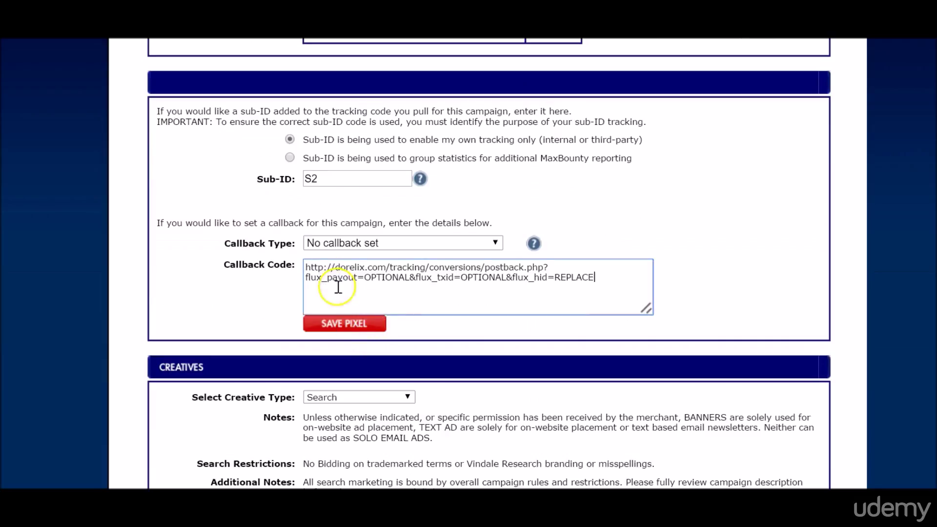
click(379, 323)
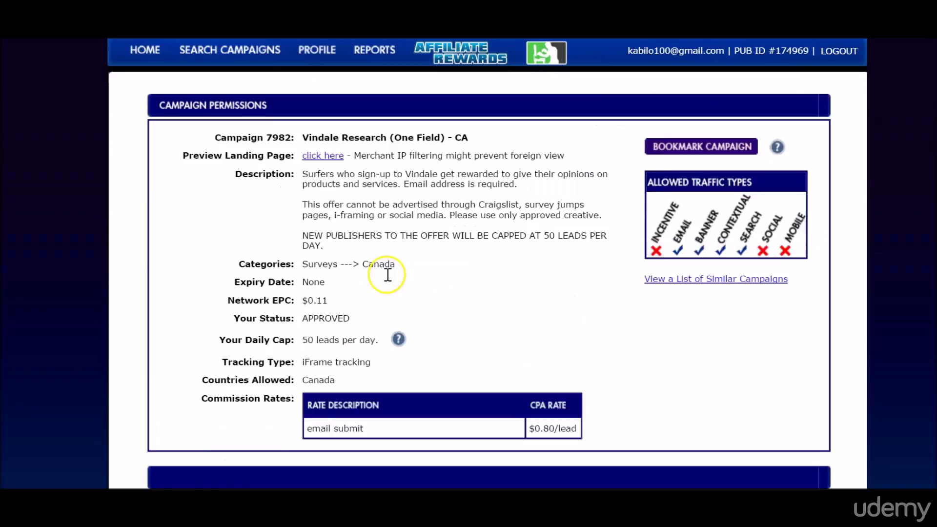
scroll(383, 268, up, 2)
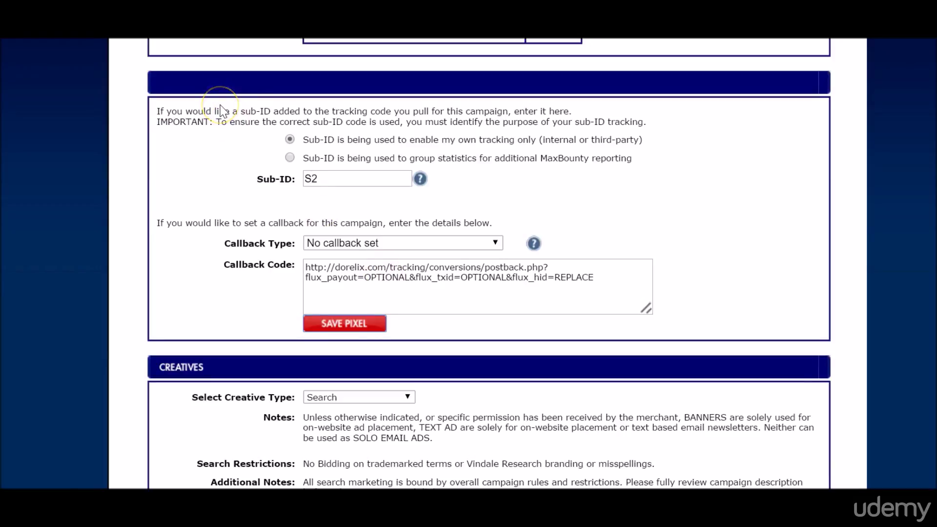
Back in FunnelFlux, copy the Survey Vindale funnel link and paste it into the Notepad document below the survey1 URL
scroll(222, 111, up, 10)
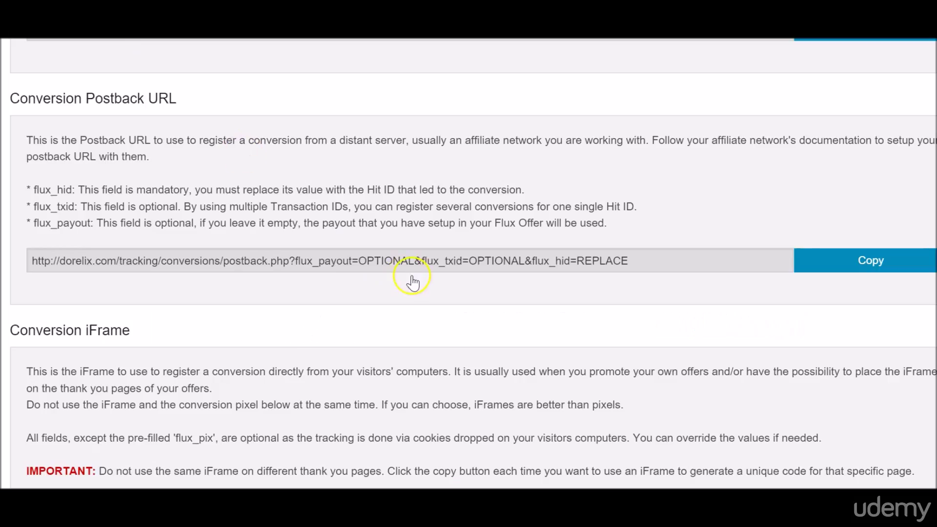
scroll(320, 195, up, 8)
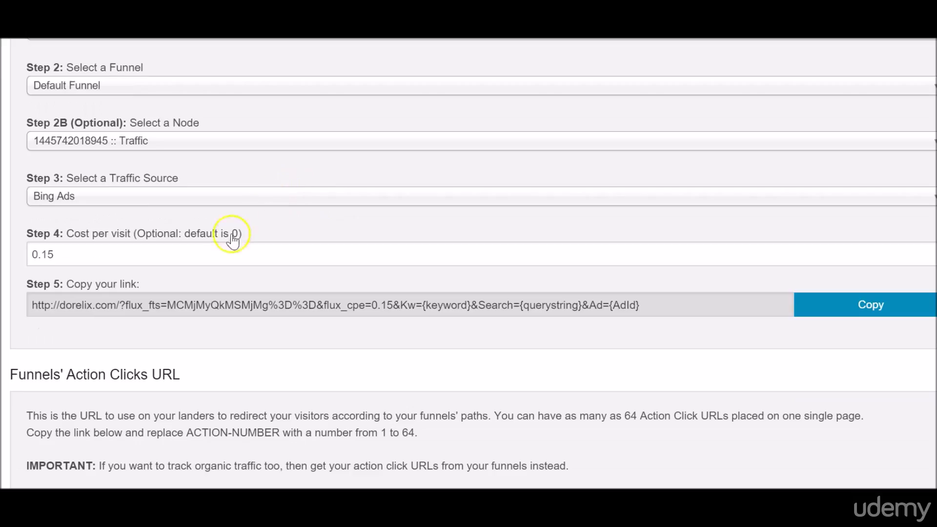
click(844, 315)
scroll(487, 234, up, 5)
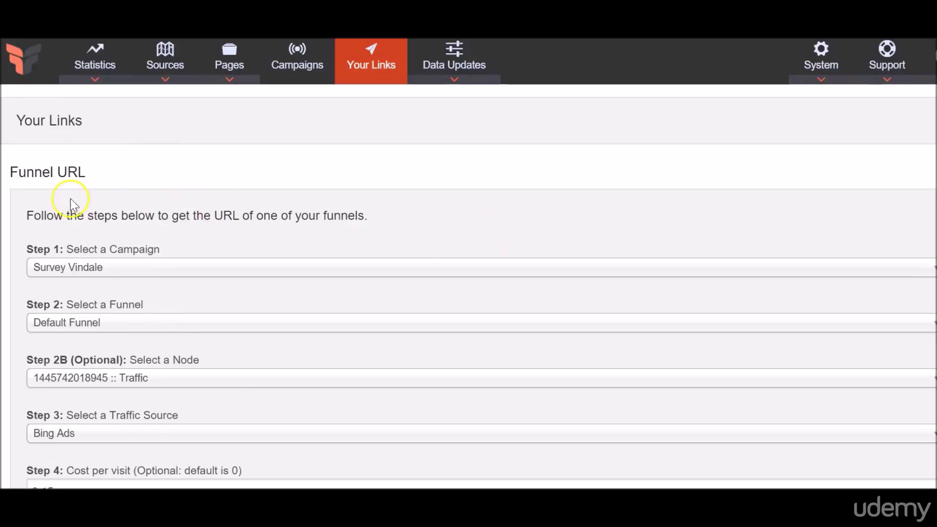
scroll(63, 191, down, 3)
click(843, 387)
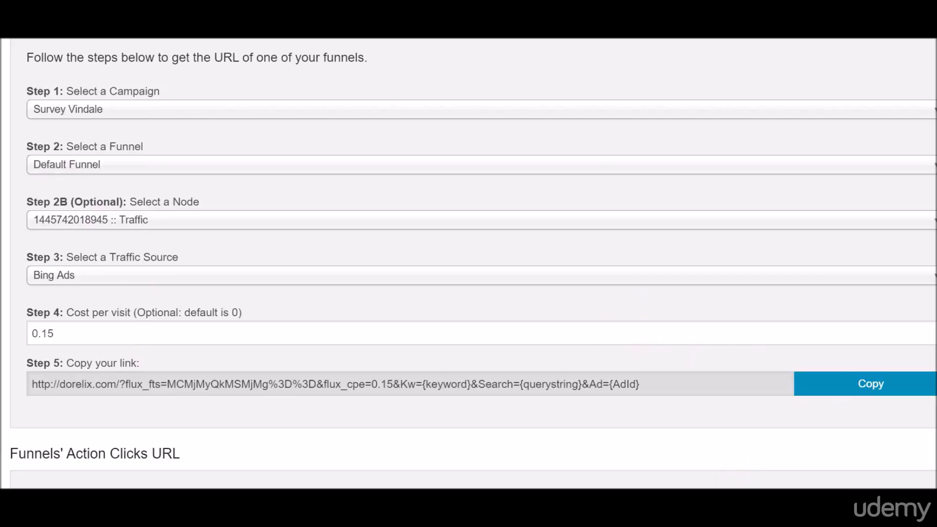
key(alt+Tab)
click(497, 153)
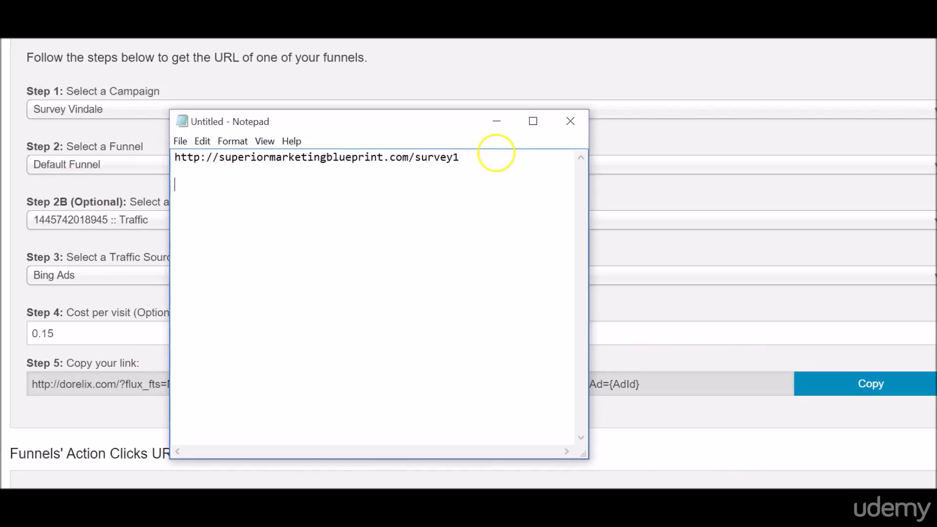
key(ctrl+v)
click(533, 121)
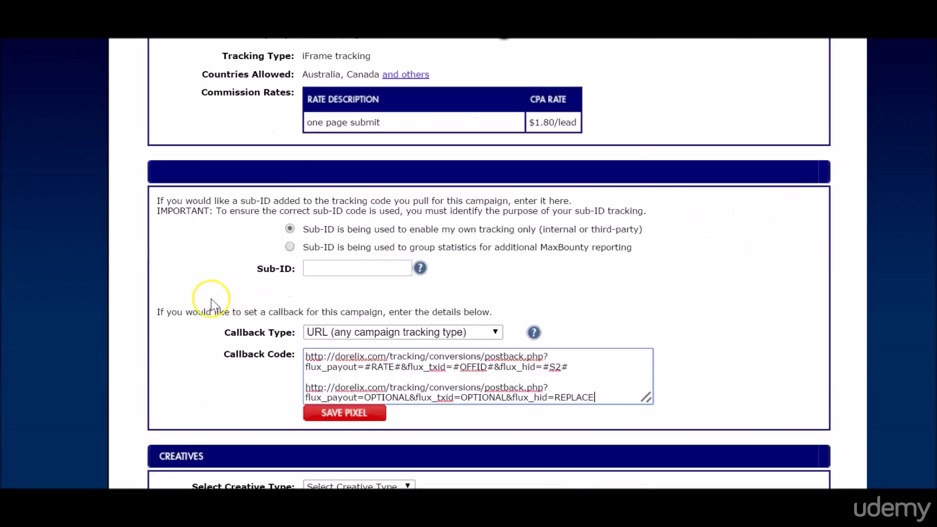
On the other MaxBounty campaign page, compare the two postback URLs and copy the completed one's part after the domain
scroll(211, 301, down, 3)
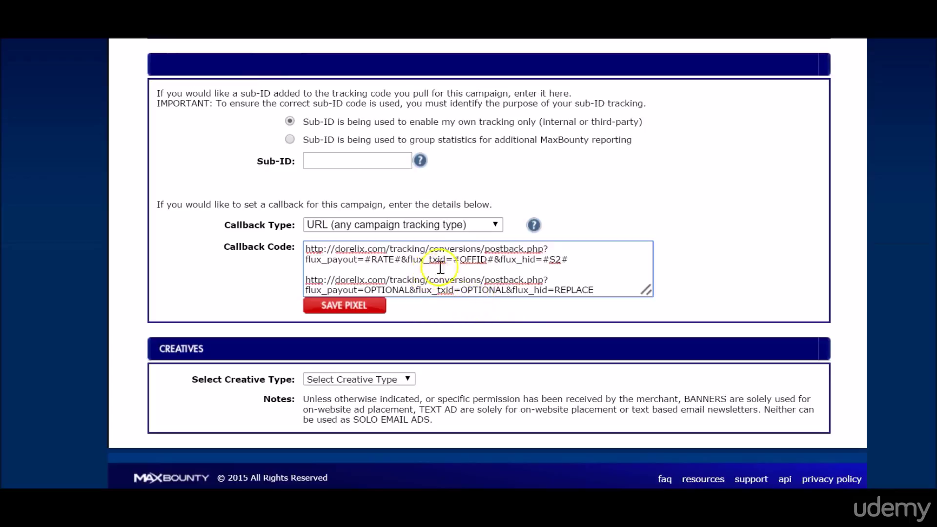
drag(594, 290, 270, 280)
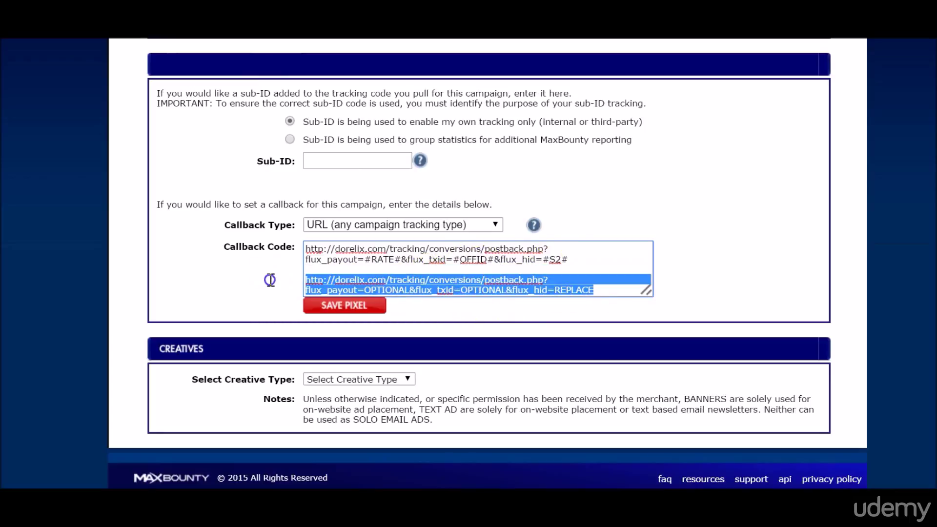
click(489, 280)
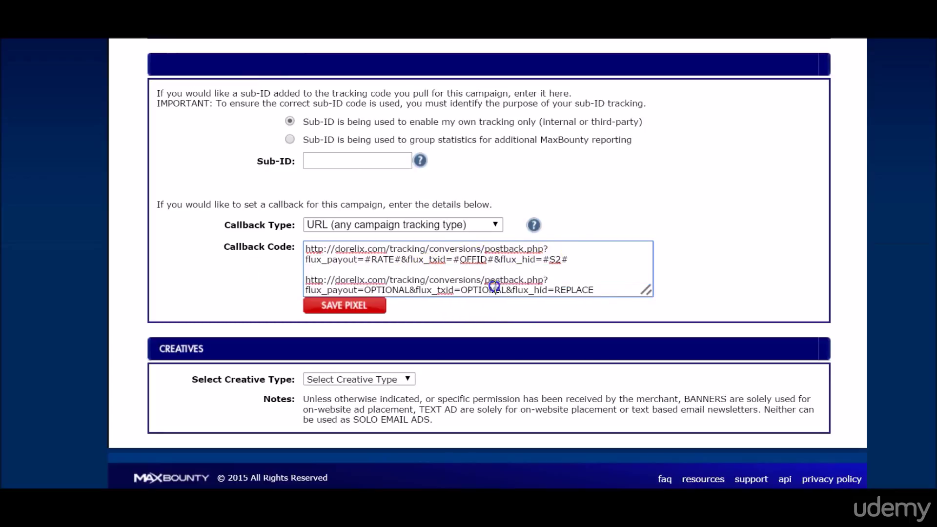
drag(568, 259, 290, 239)
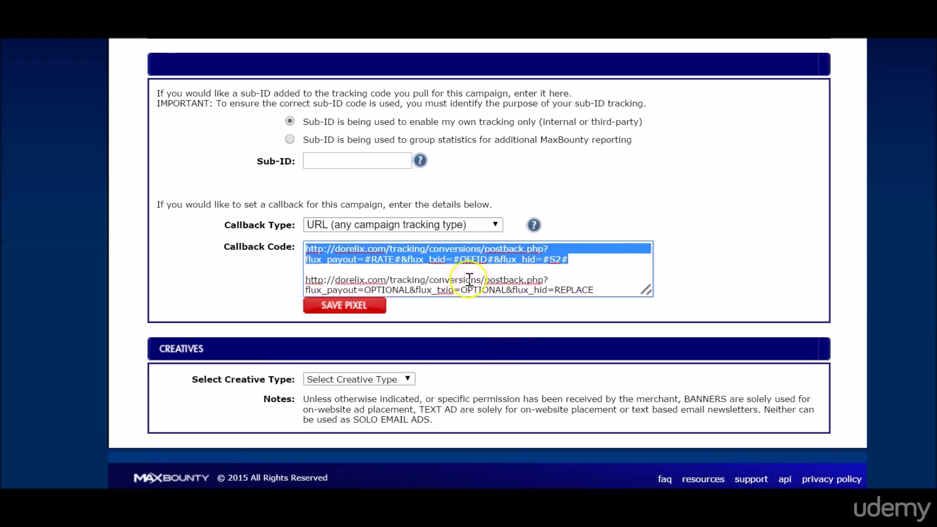
click(335, 249)
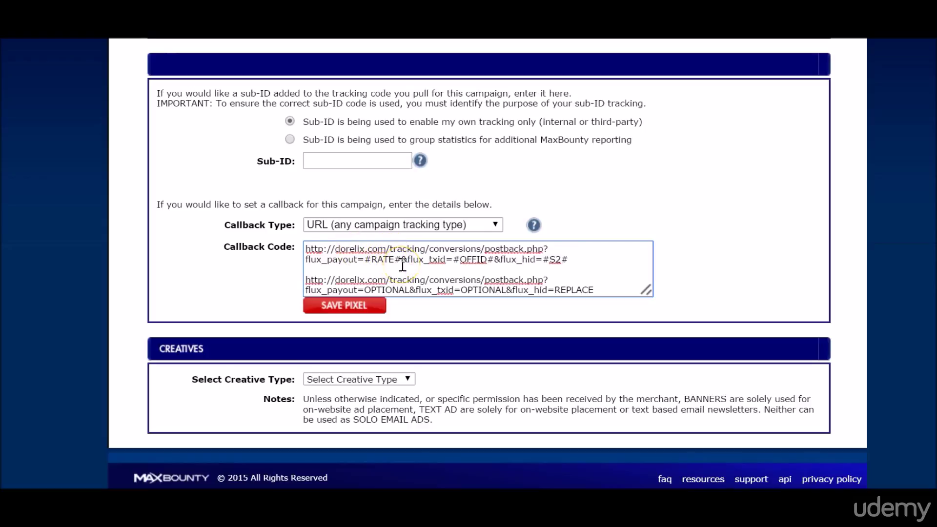
drag(392, 250, 598, 259)
right_click(492, 254)
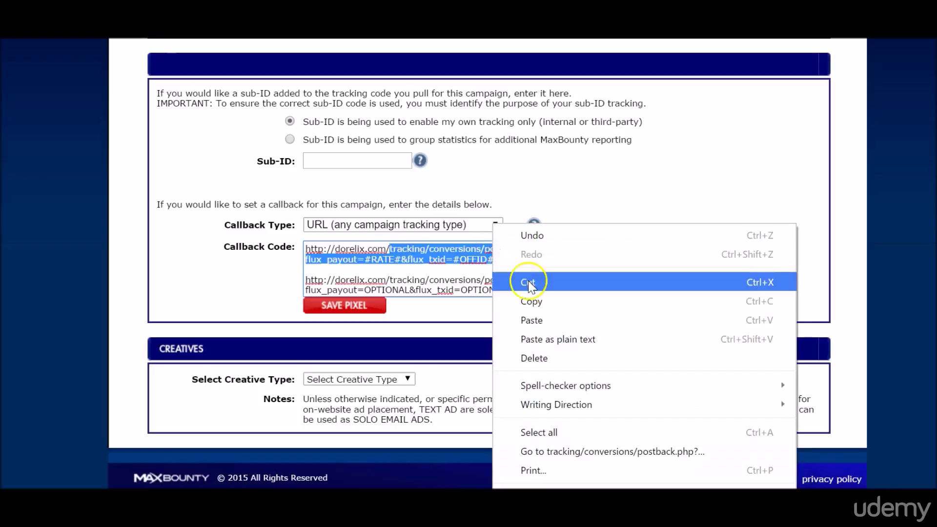
click(529, 299)
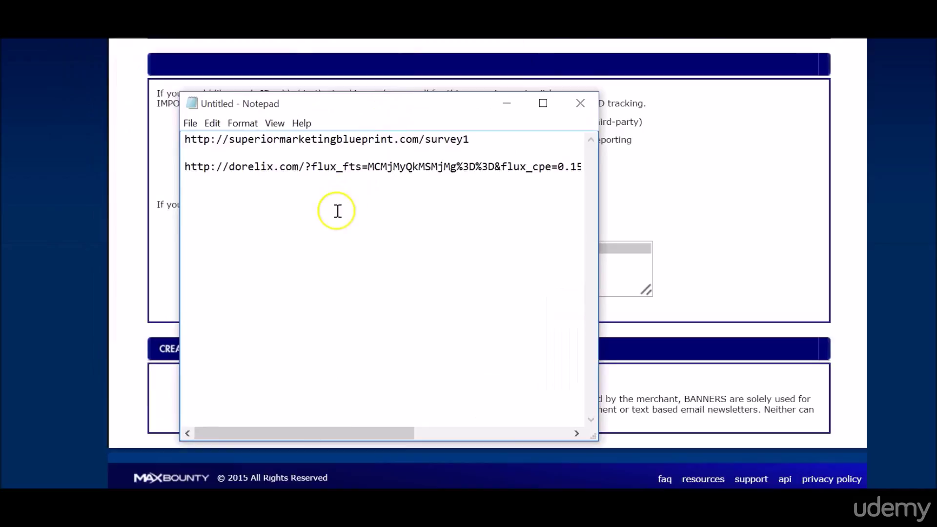
scroll(458, 324, right, 3)
scroll(458, 324, right, 3)
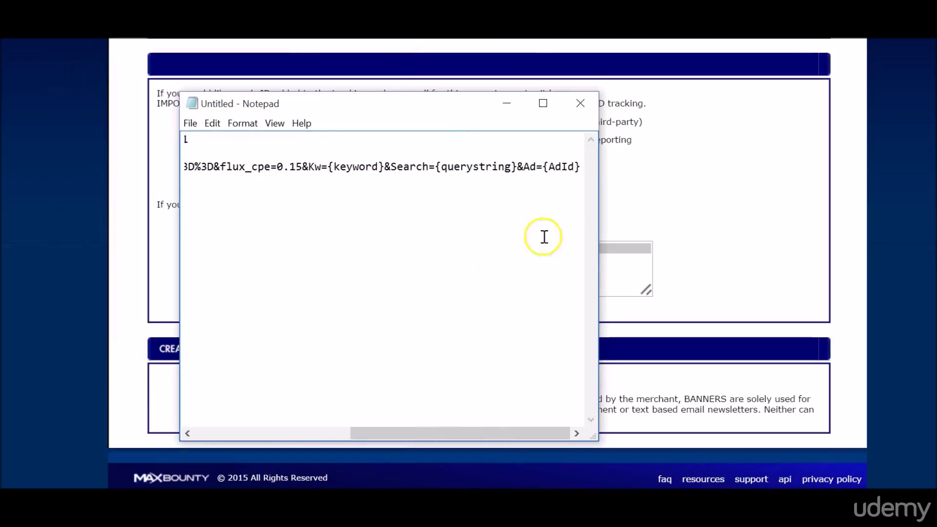
click(581, 166)
key(Return)
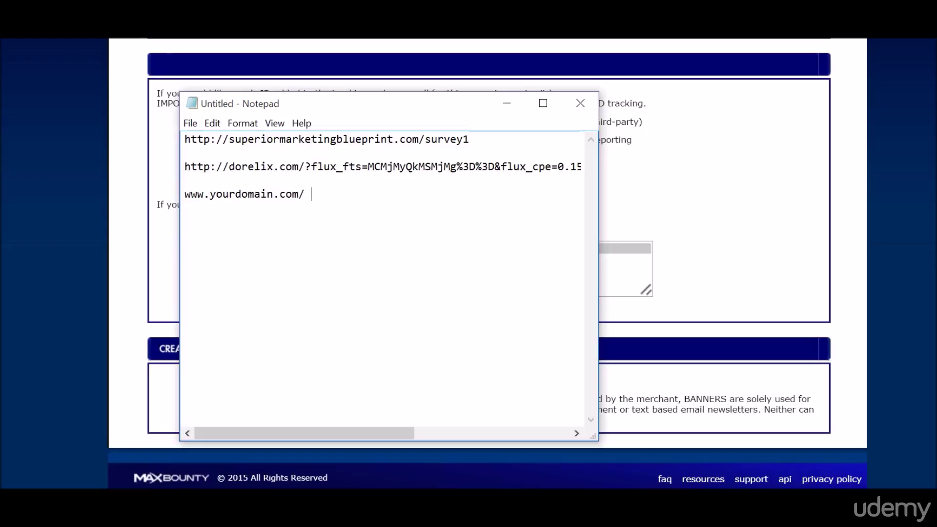
key(ctrl+v)
drag(364, 434, 189, 422)
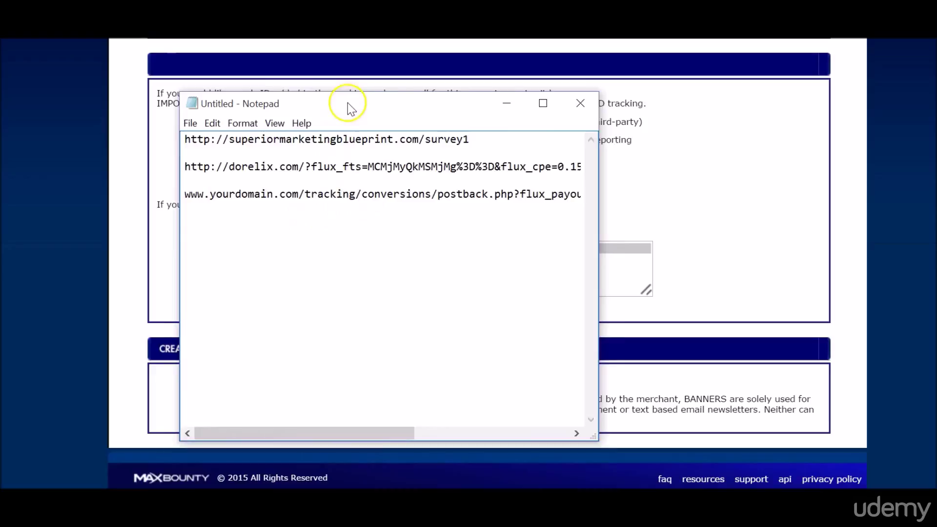
drag(350, 109, 380, 100)
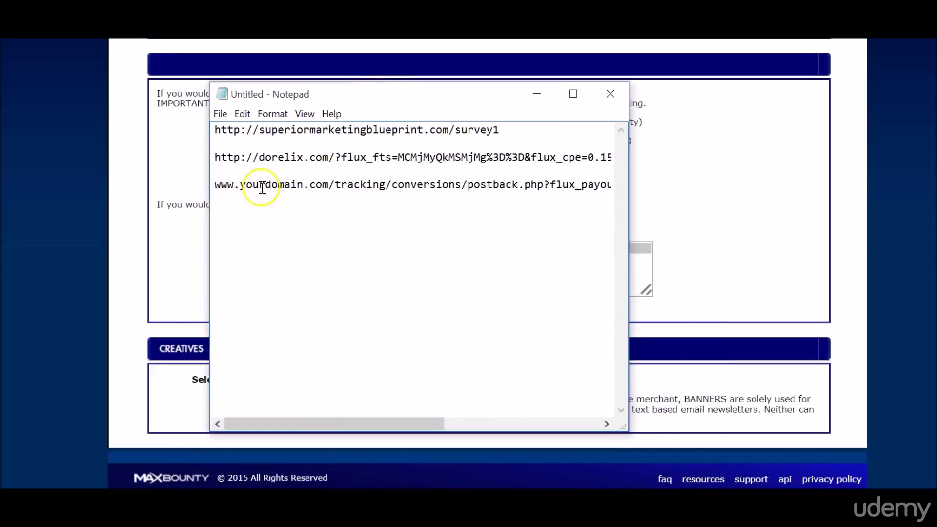
drag(216, 184, 625, 188)
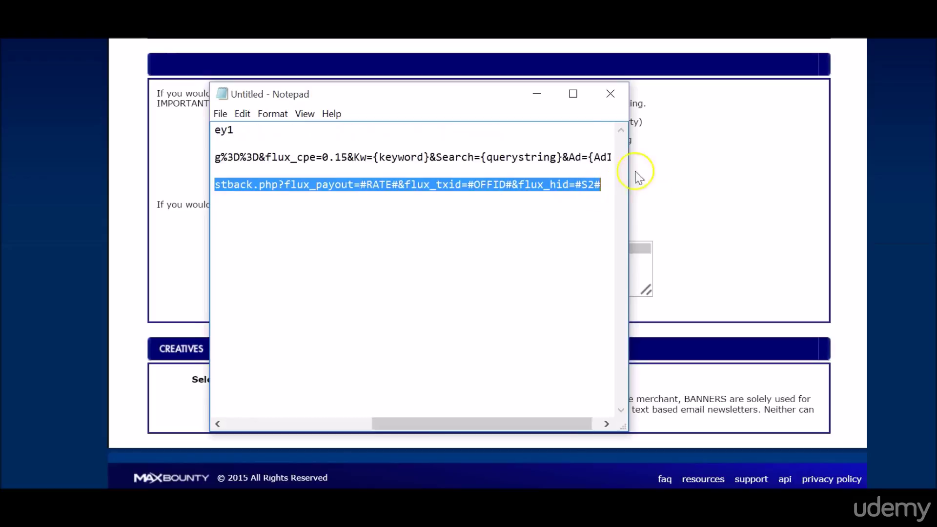
click(574, 93)
double_click(362, 51)
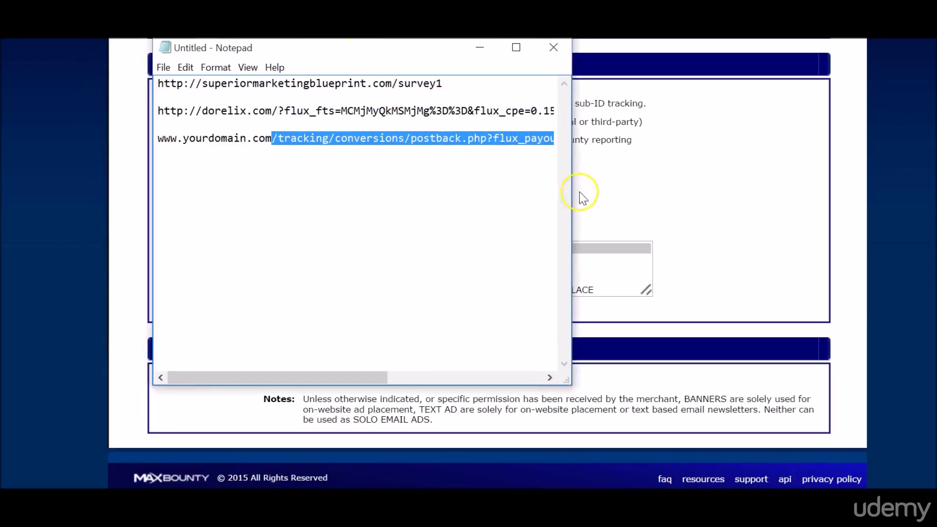
drag(579, 192, 906, 184)
drag(869, 117, 94, 69)
drag(158, 139, 850, 160)
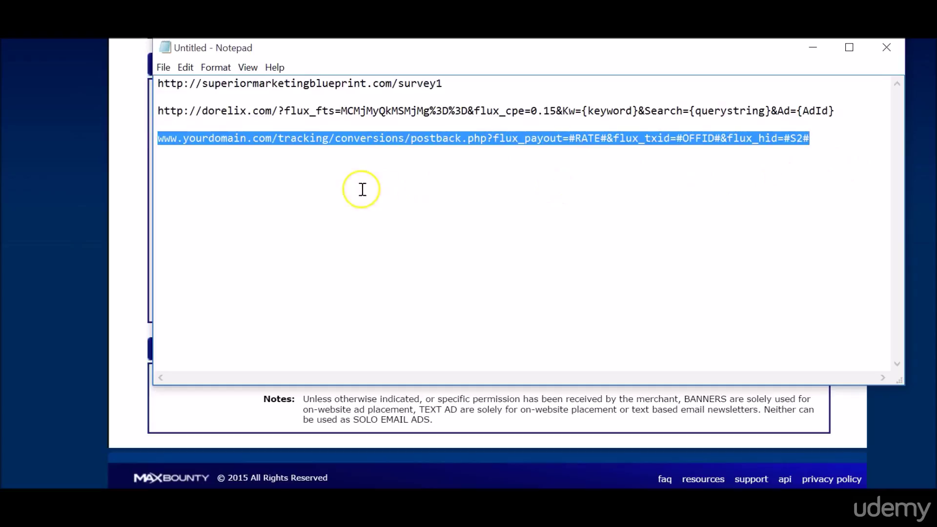
right_click(344, 205)
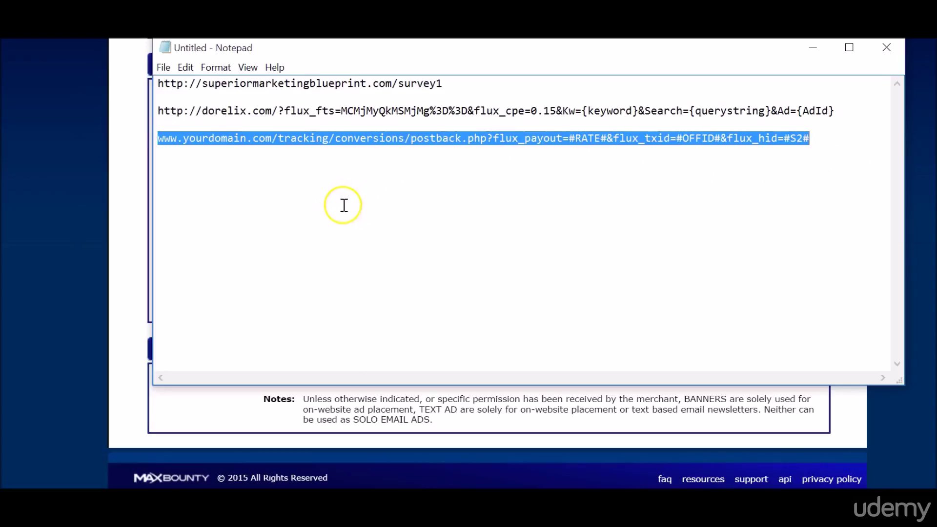